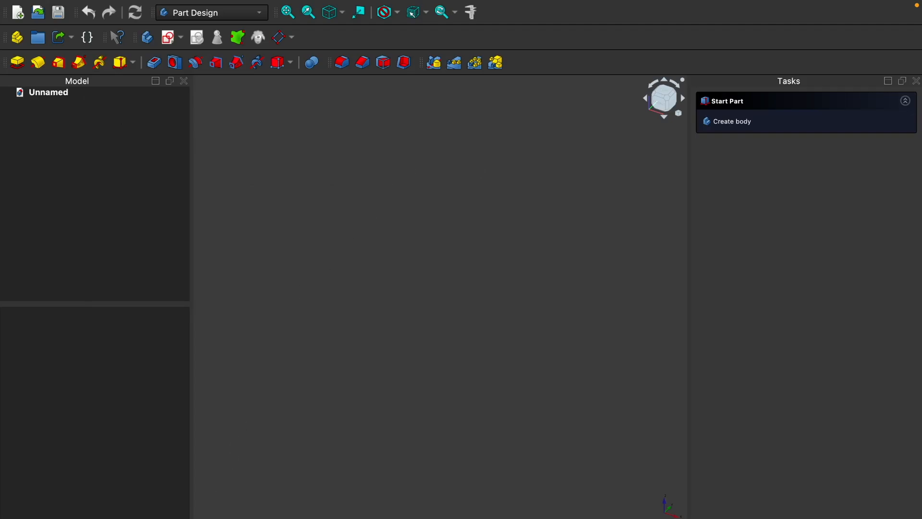
pyautogui.hotkey('ctrl', 'Tab')
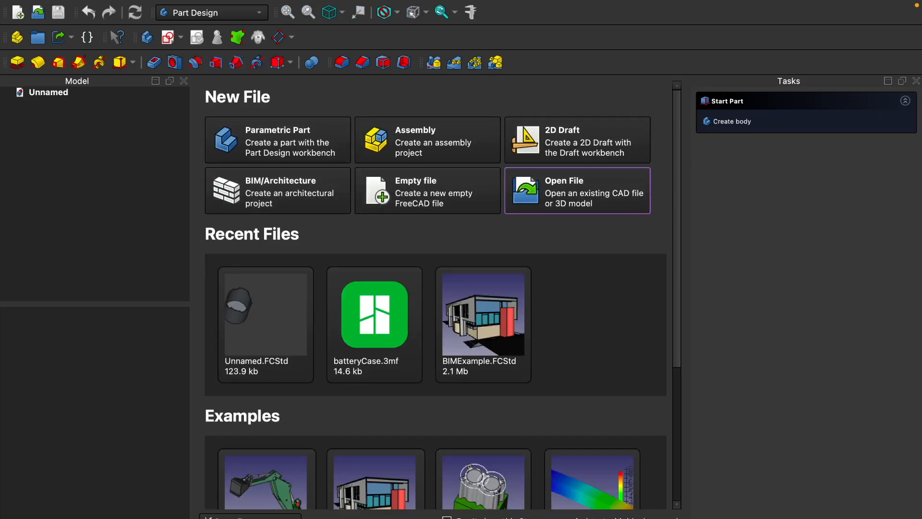
pyautogui.hotkey('ctrl', 'Tab')
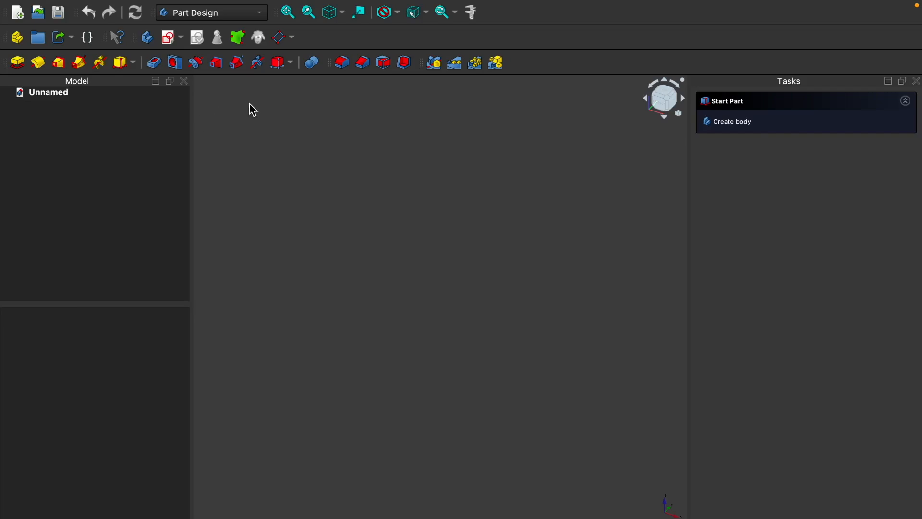
# Create a new body and start a sketch in it on the XY plane
pyautogui.click(148, 38)
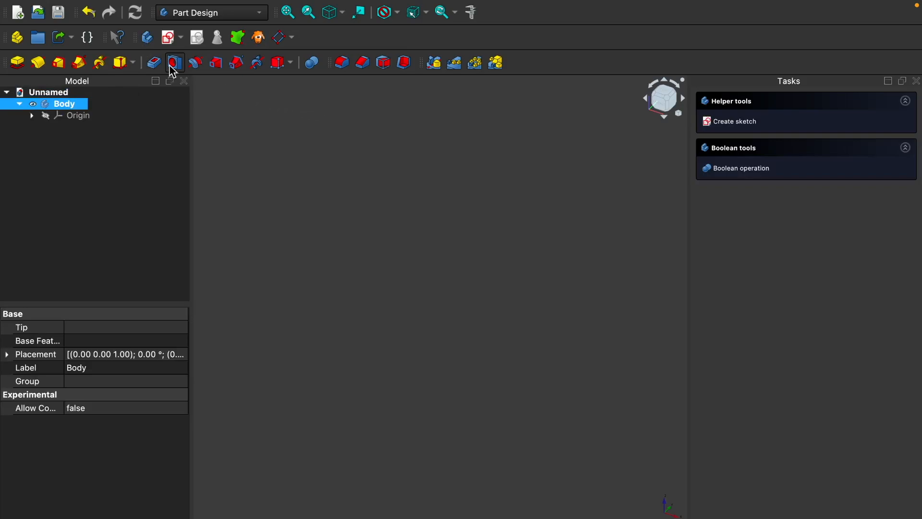
pyautogui.click(171, 40)
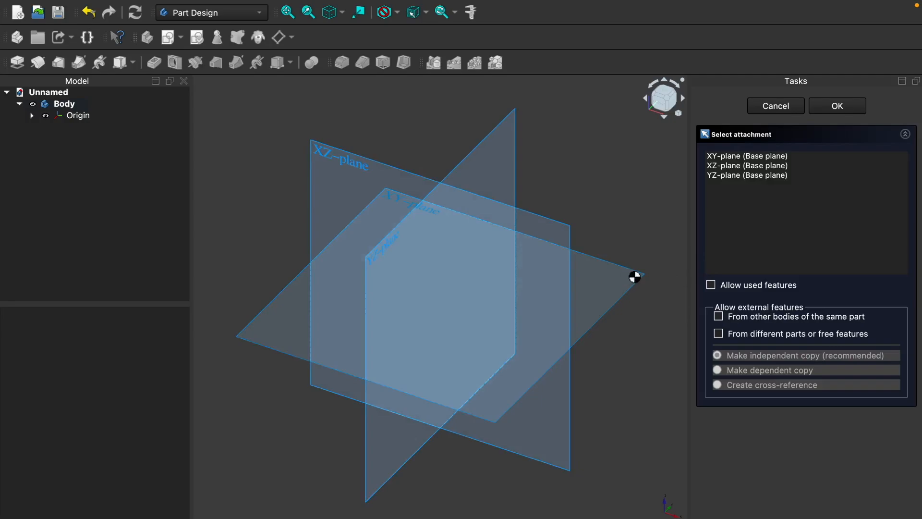
pyautogui.click(632, 276)
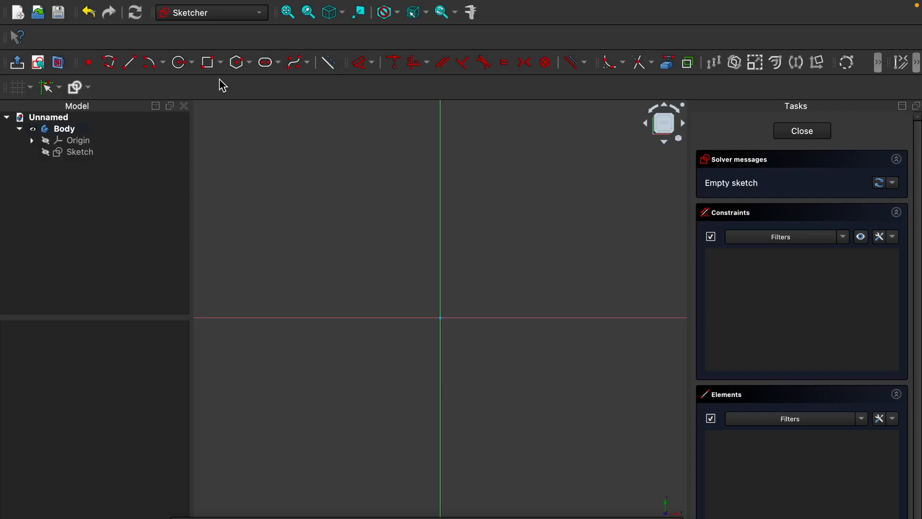
# Sketch a circle by centre at the origin, about 57 mm in diameter
pyautogui.click(192, 63)
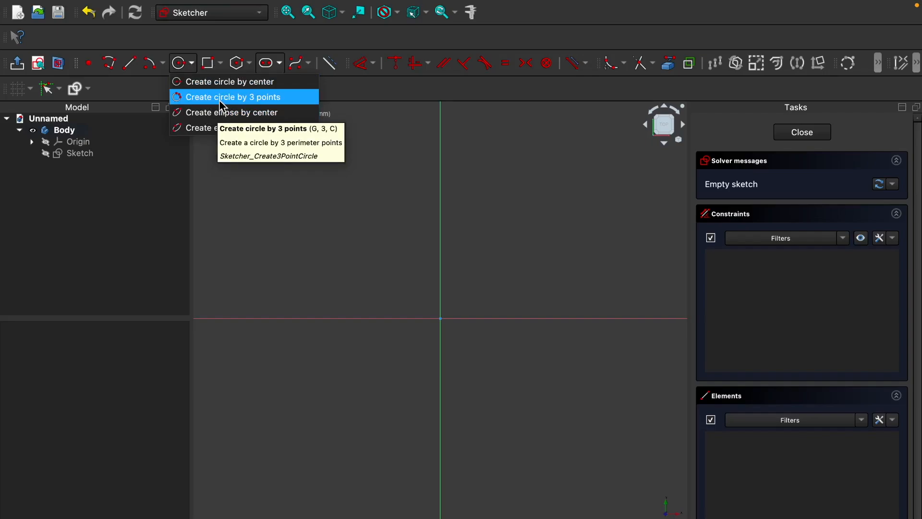
pyautogui.click(208, 86)
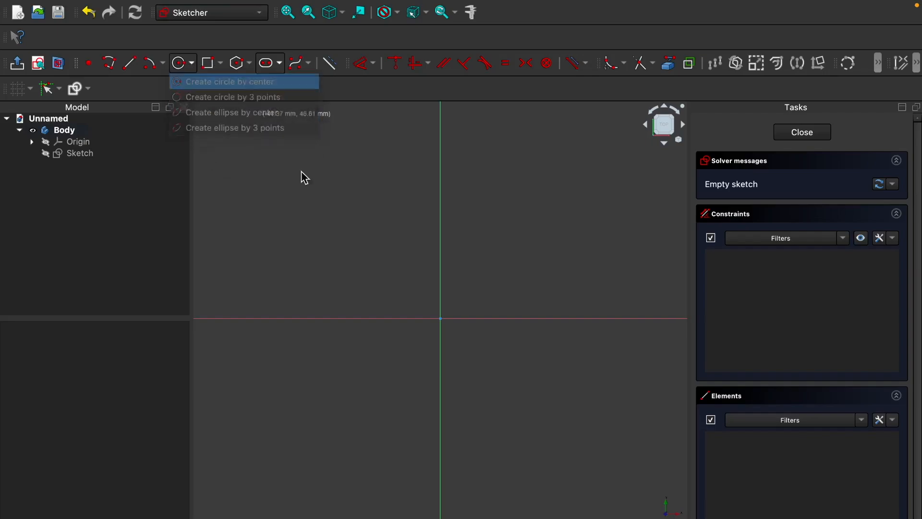
pyautogui.click(440, 318)
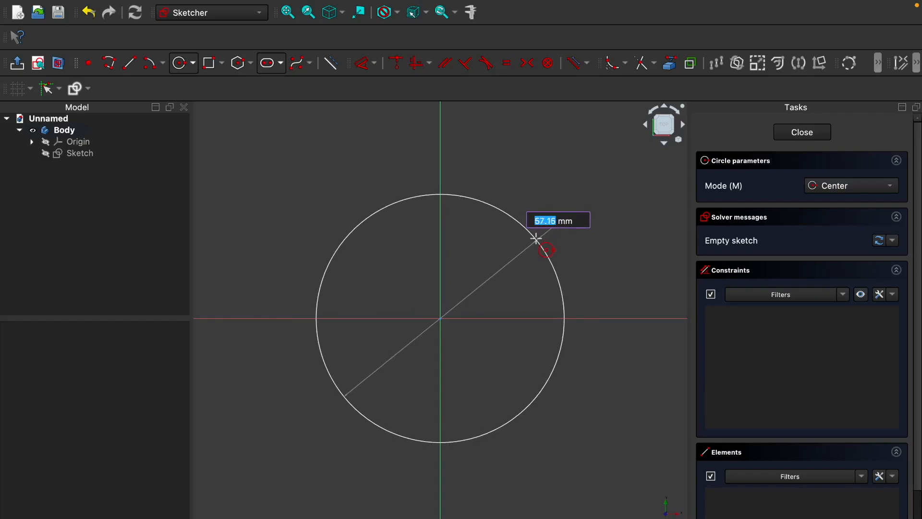
pyautogui.click(535, 238)
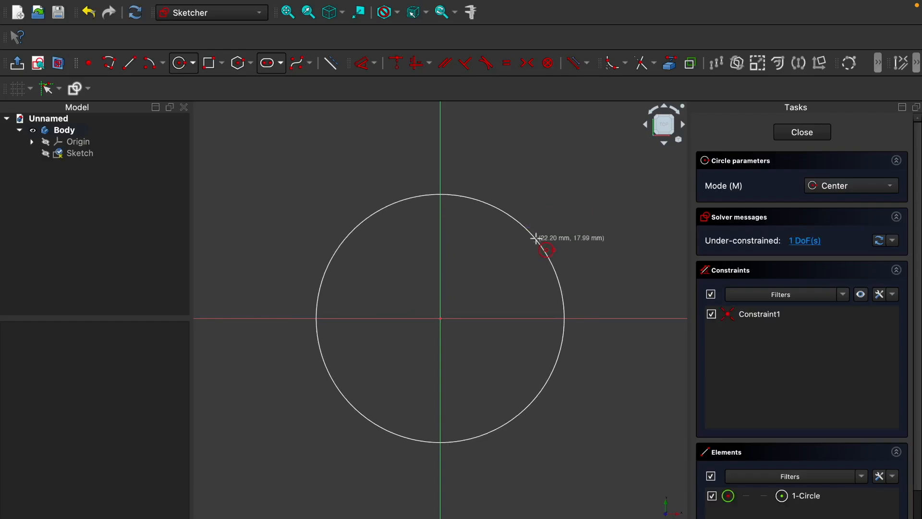
pyautogui.click(375, 66)
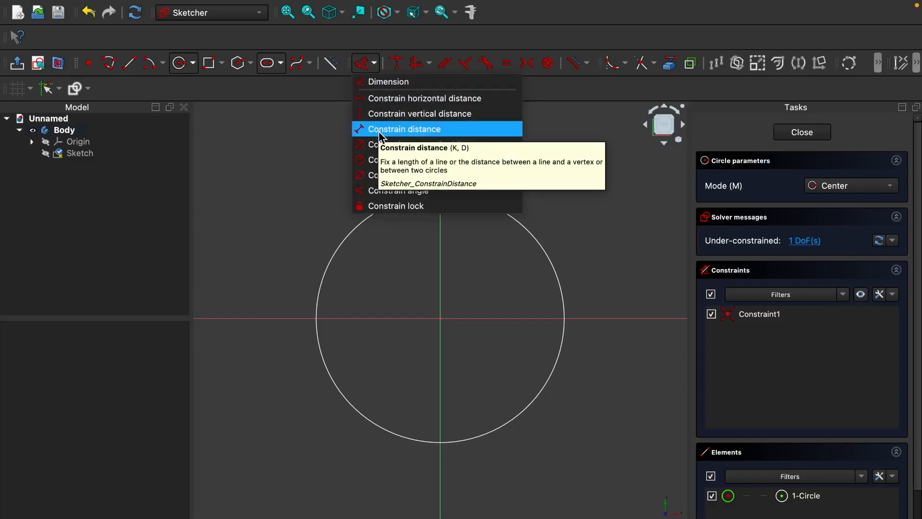
pyautogui.click(413, 130)
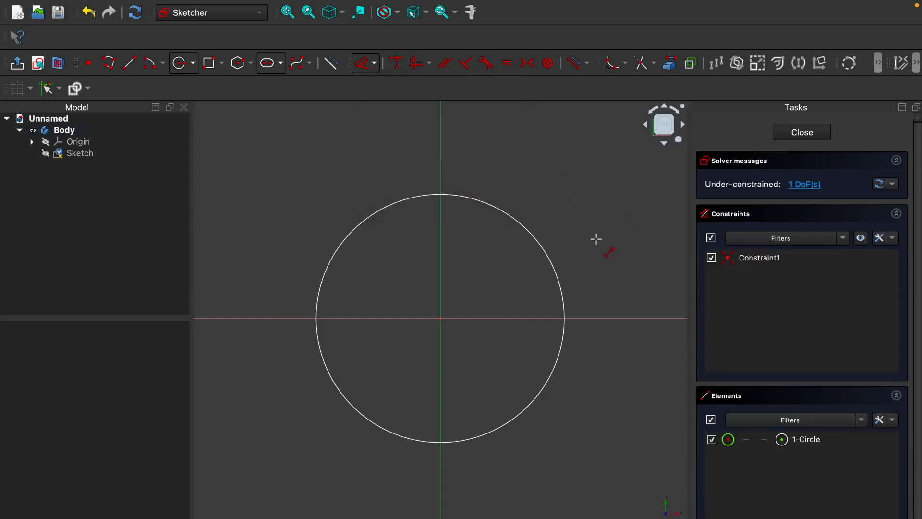
pyautogui.press('0')
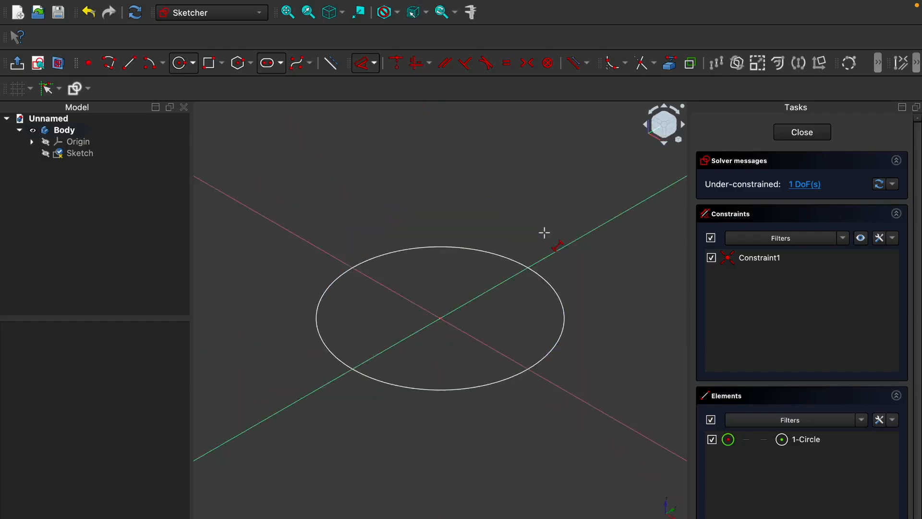
pyautogui.scroll(-1, 472, 269)
pyautogui.scroll(5, 470, 303)
pyautogui.moveTo(467, 297); pyautogui.dragTo(491, 211, button='middle')
pyautogui.scroll(-3, 491, 212)
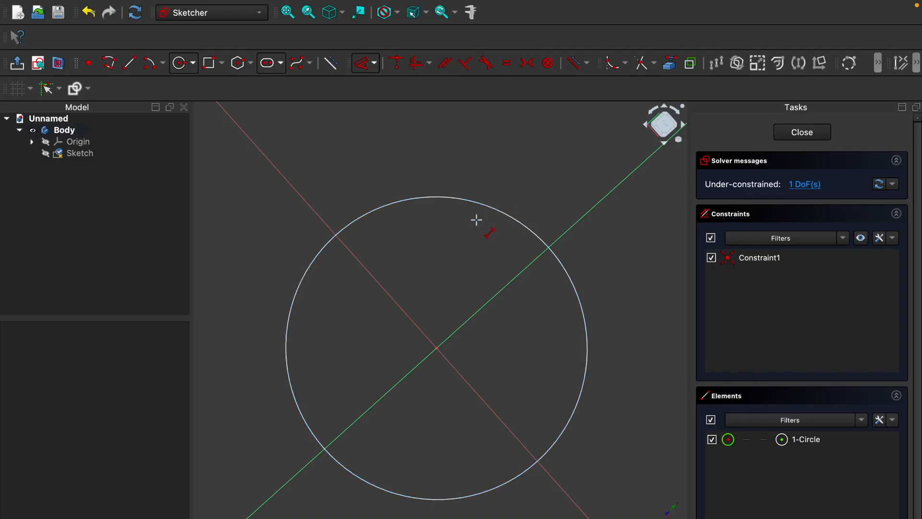
pyautogui.hotkey('ctrl', 'z')
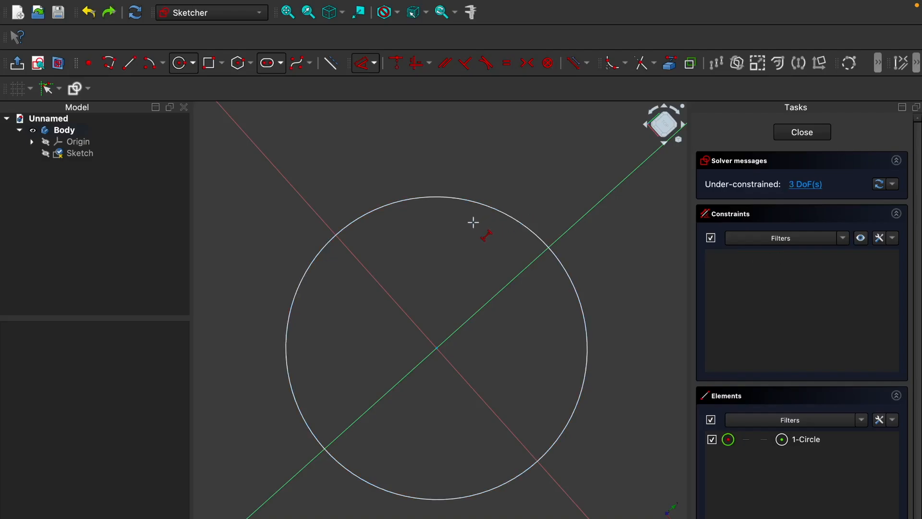
# Constrain the circle's diameter to 60 mm and close the sketch
pyautogui.click(373, 63)
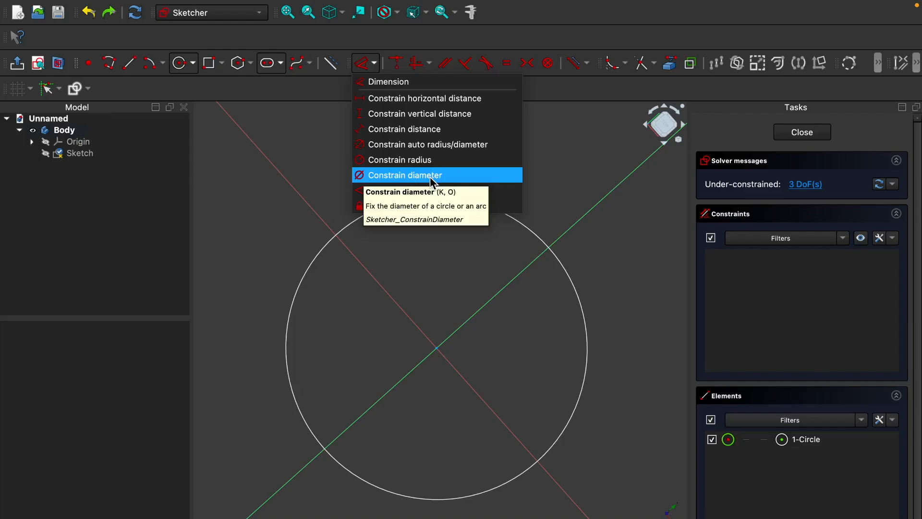
pyautogui.click(429, 175)
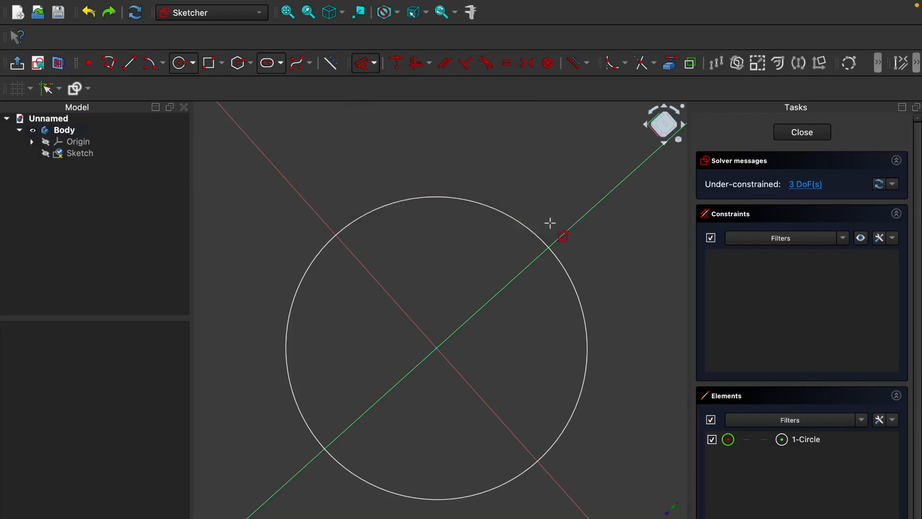
pyautogui.click(496, 209)
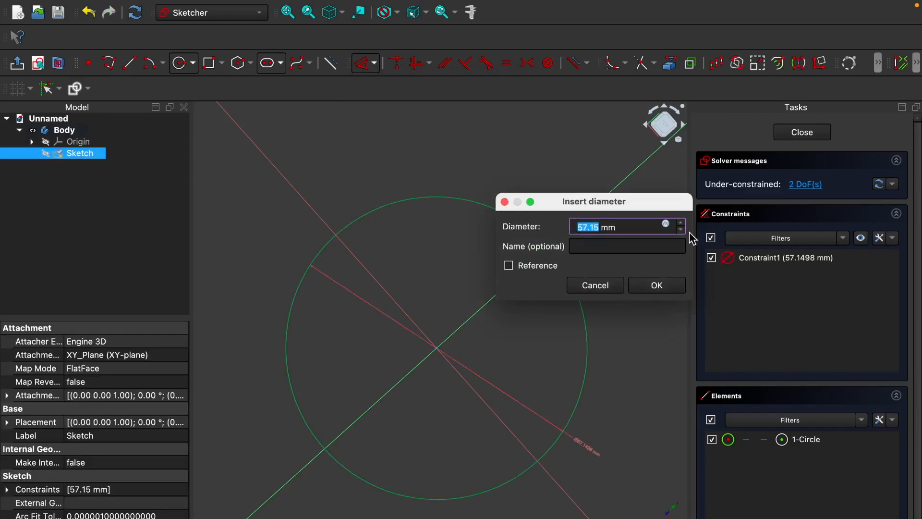
pyautogui.write('60')
pyautogui.press('Return')
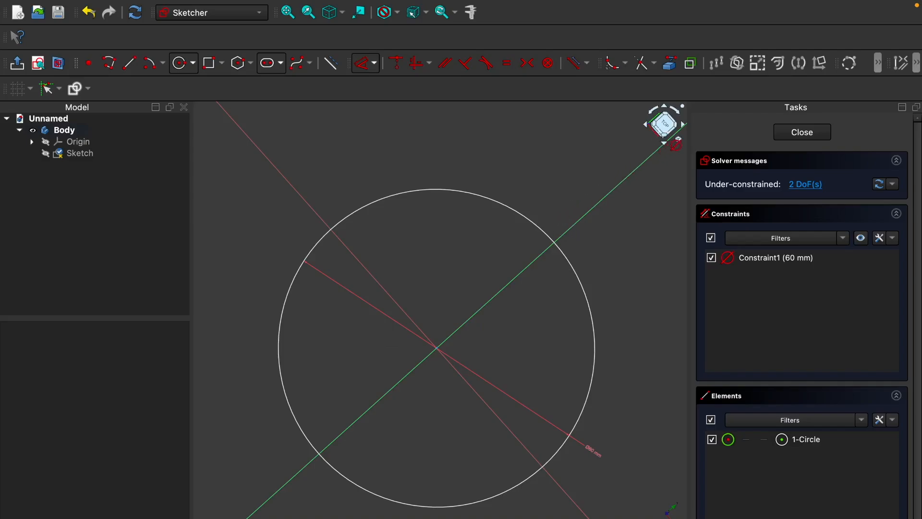
pyautogui.click(664, 125)
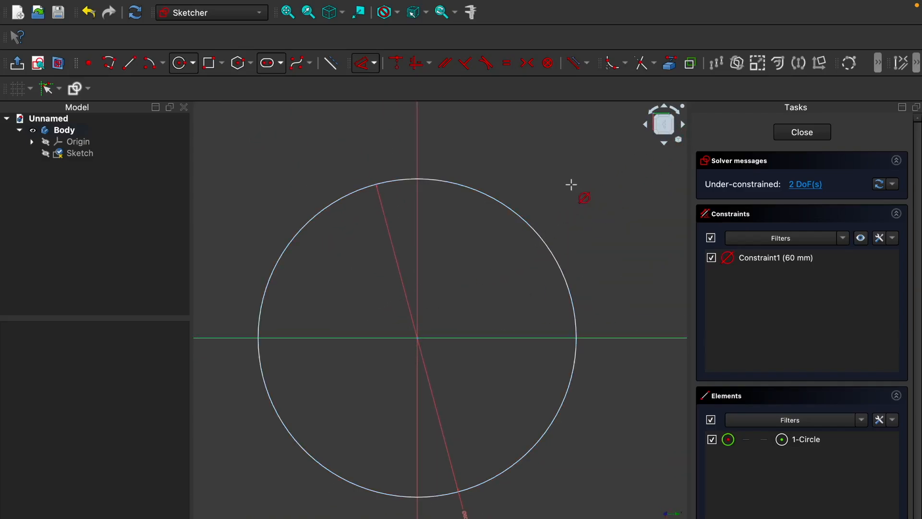
pyautogui.press('Escape')
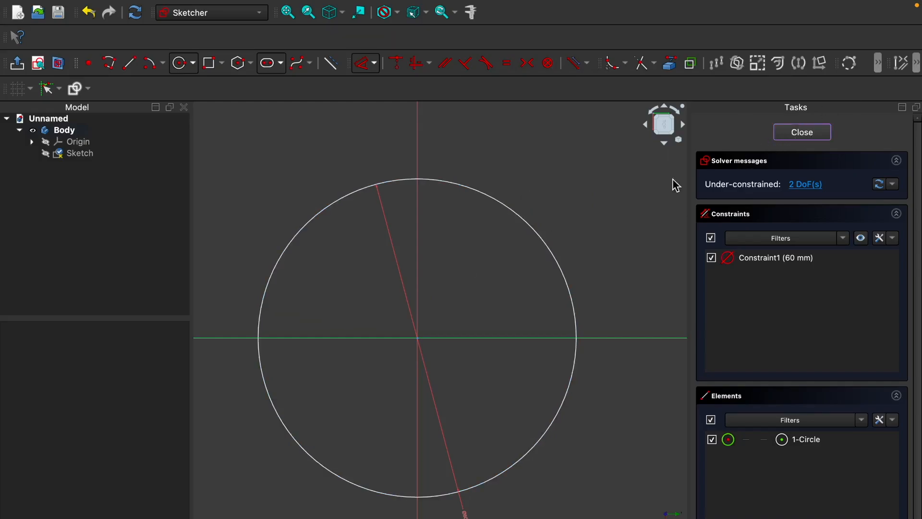
pyautogui.press('Escape')
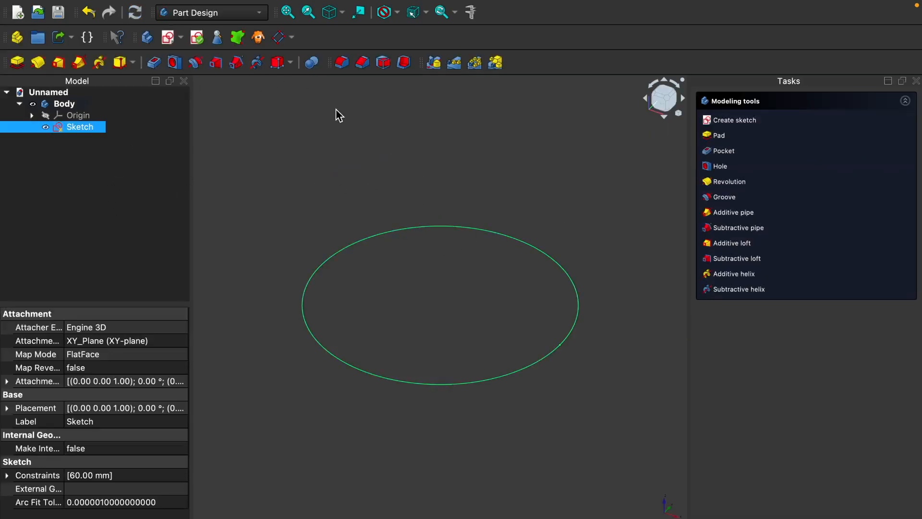
# Pad the circle sketch to a length of 10 mm
pyautogui.click(716, 136)
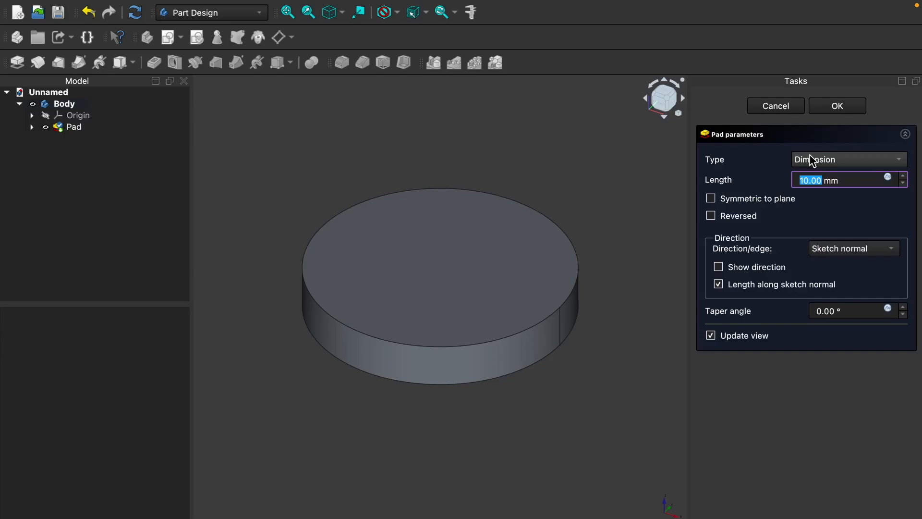
pyautogui.write('7')
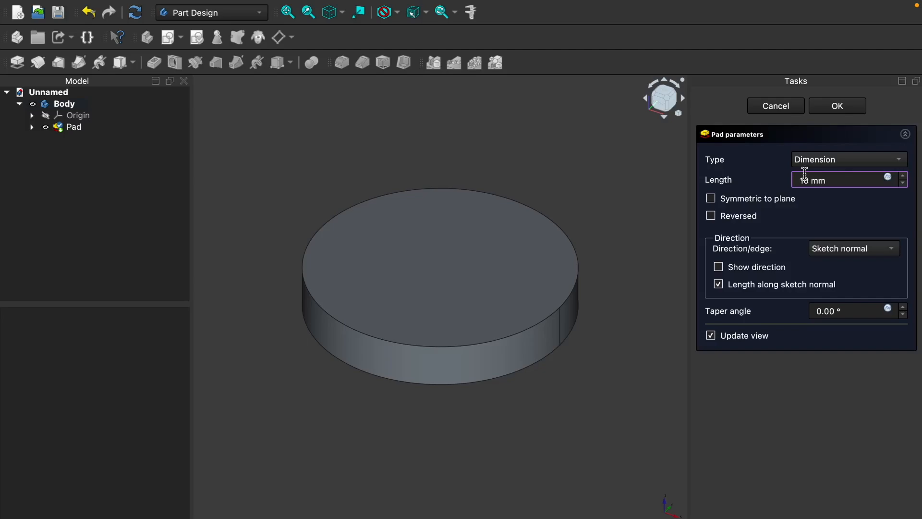
pyautogui.press('Return')
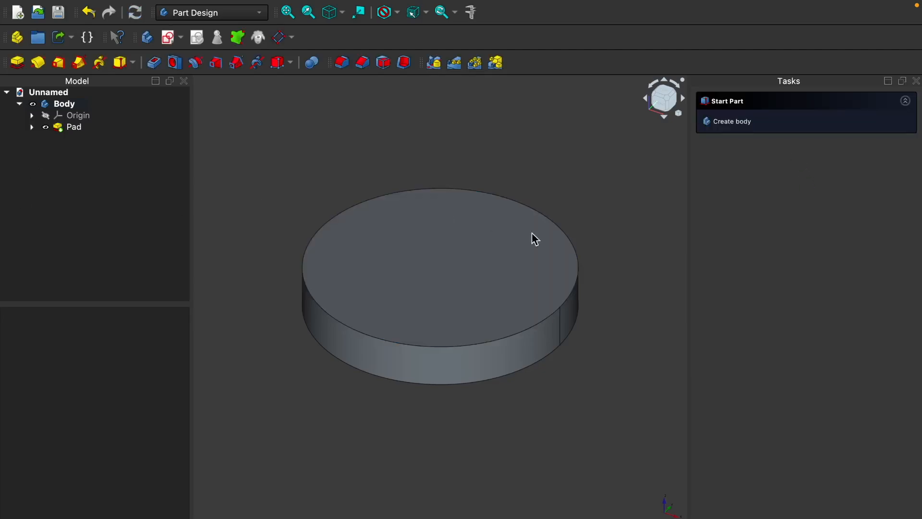
# Start a sketch on the disc's upper face and draw a circle about 54 mm in diameter centred on the origin
pyautogui.click(451, 269)
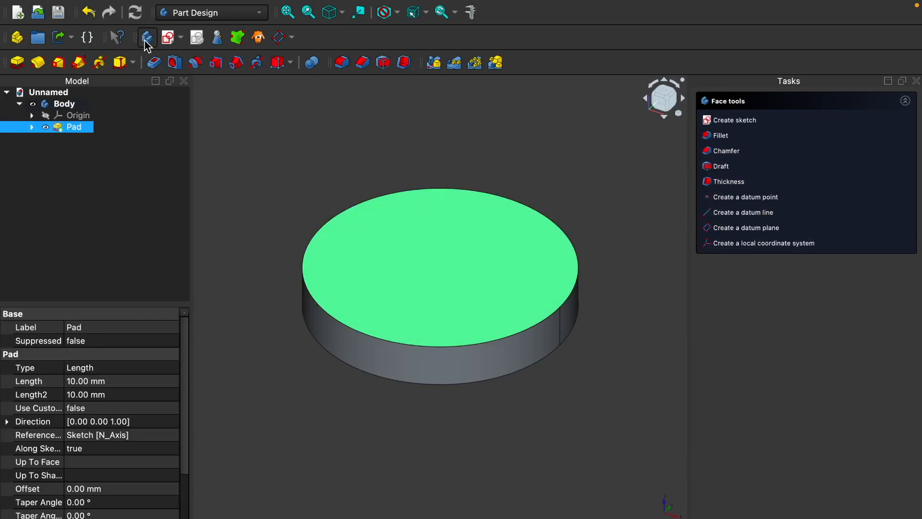
pyautogui.click(168, 37)
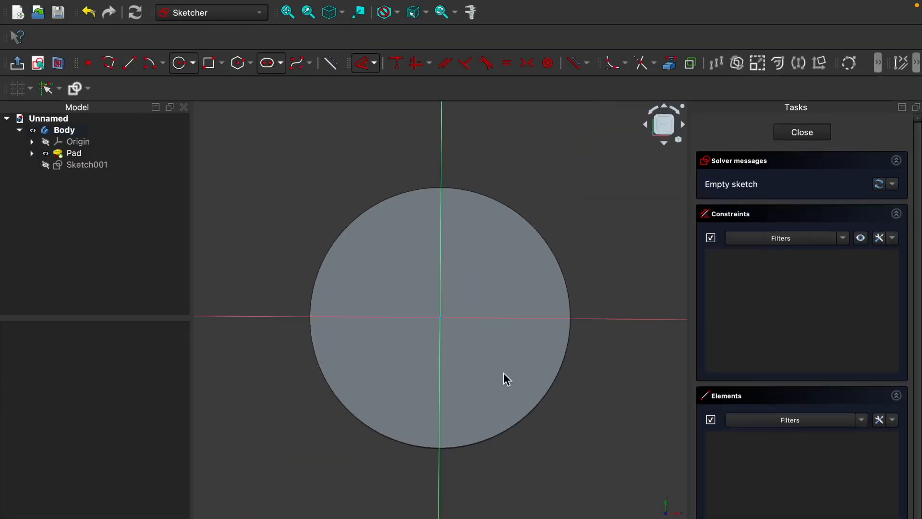
pyautogui.click(180, 63)
pyautogui.click(441, 318)
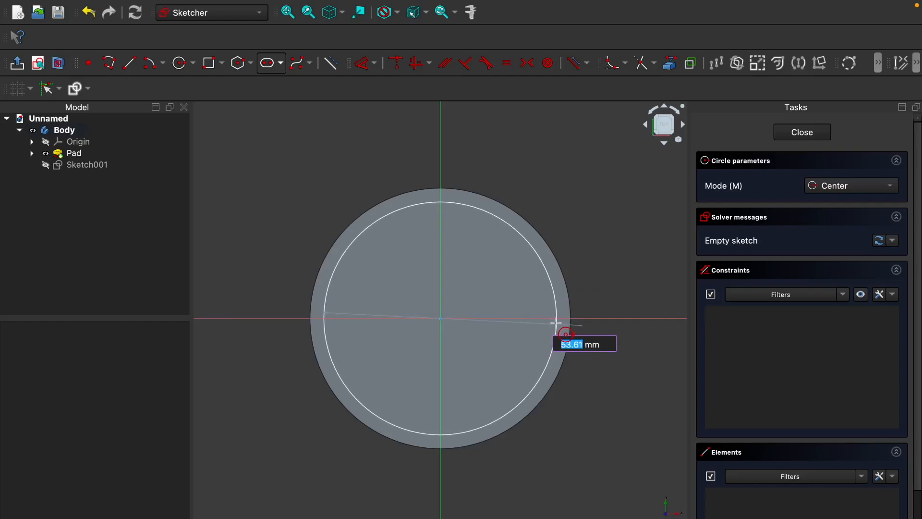
pyautogui.click(556, 323)
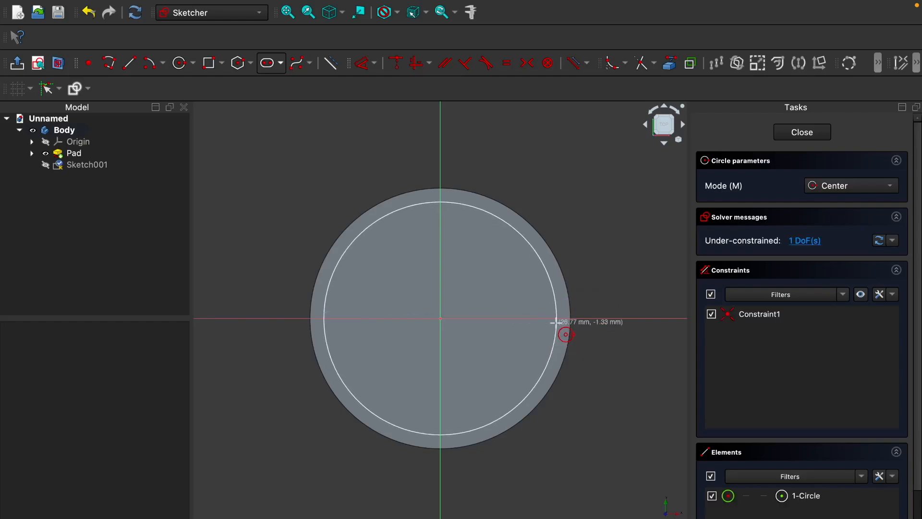
# Constrain the inner circle's diameter to 57 mm and close the sketch
pyautogui.click(373, 65)
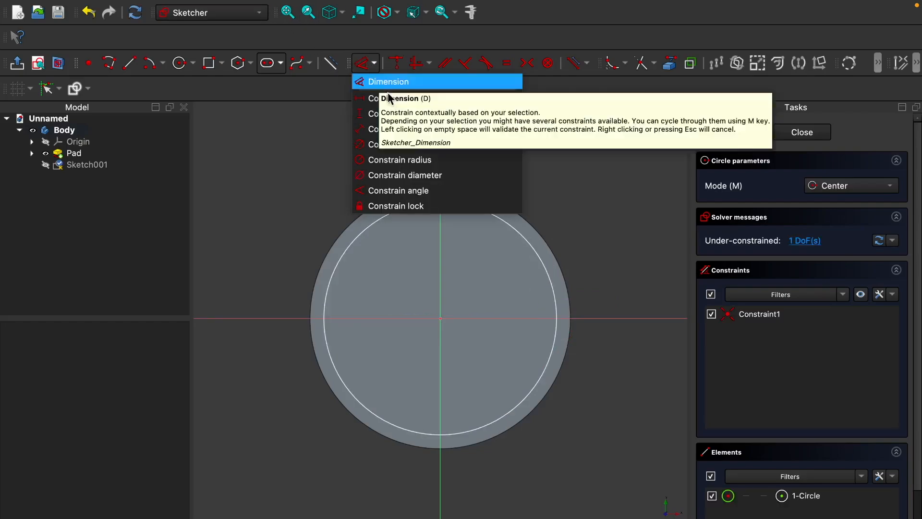
pyautogui.click(389, 175)
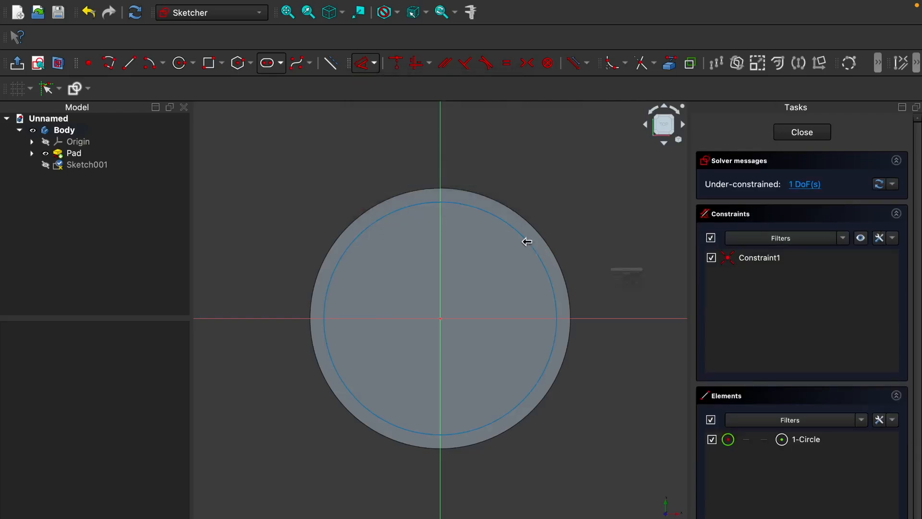
pyautogui.click(527, 241)
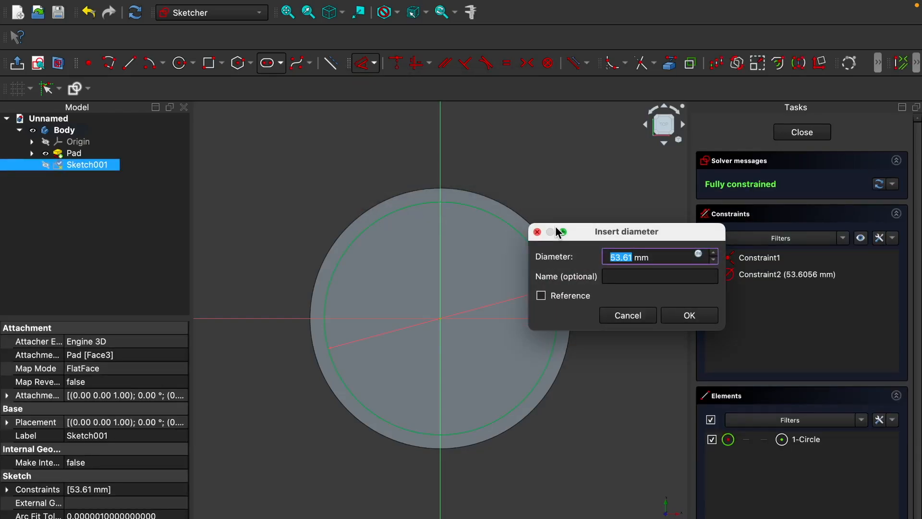
pyautogui.write('5')
pyautogui.write('8')
pyautogui.press('BackSpace')
pyautogui.write('7')
pyautogui.click(687, 316)
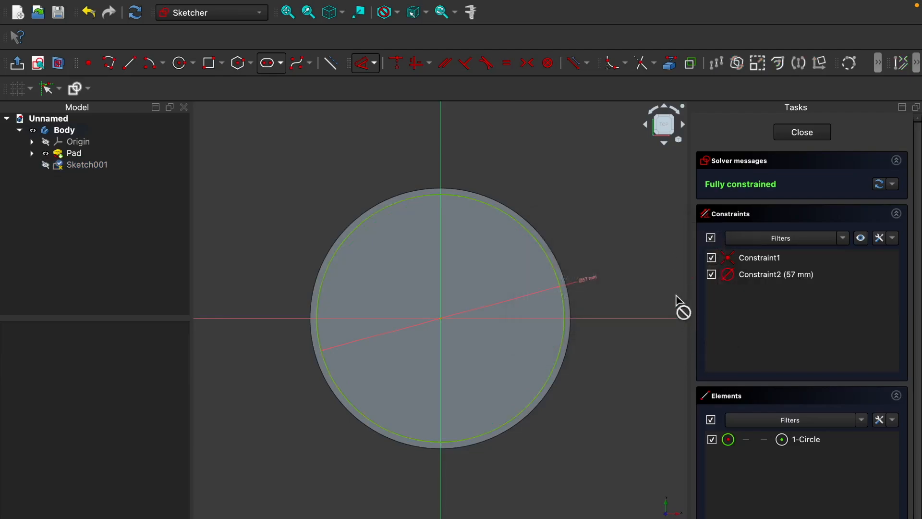
pyautogui.click(810, 134)
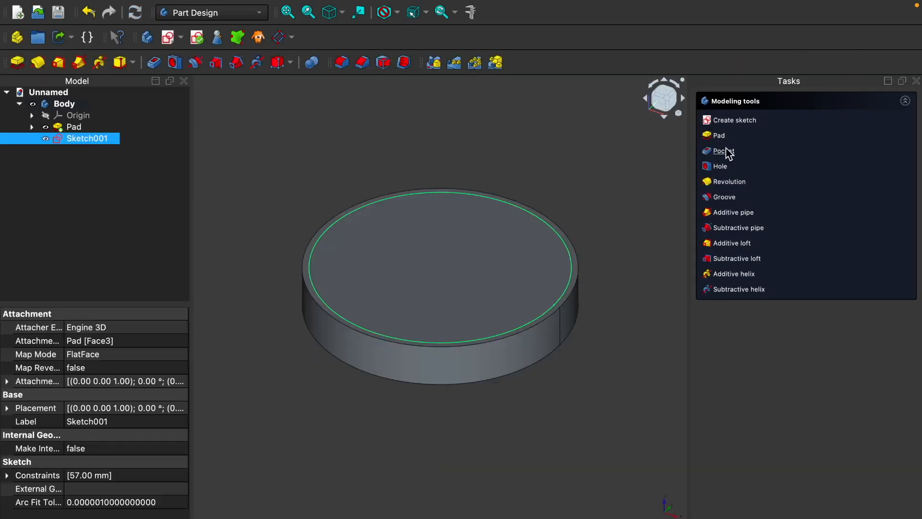
# Pocket the 57 mm circle sketch through the disc with a Dimension length of 10 mm
pyautogui.click(724, 151)
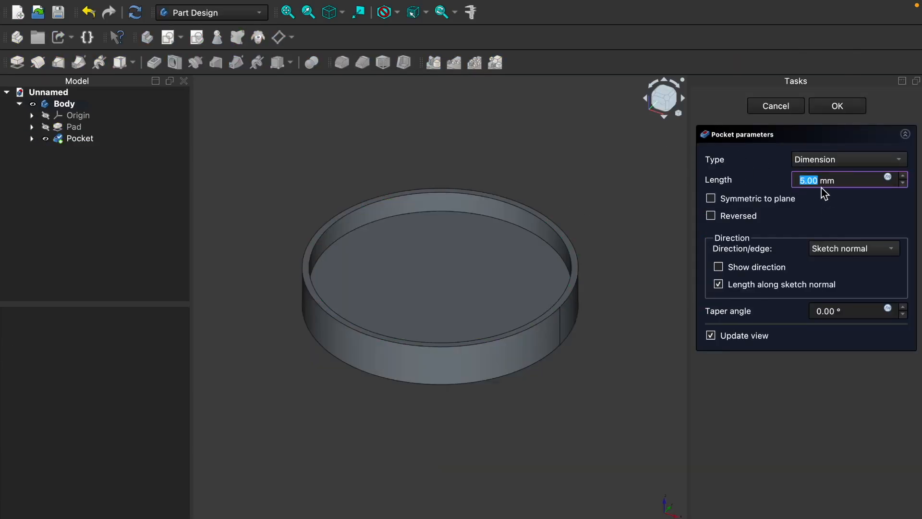
pyautogui.write('1')
pyautogui.click(876, 166)
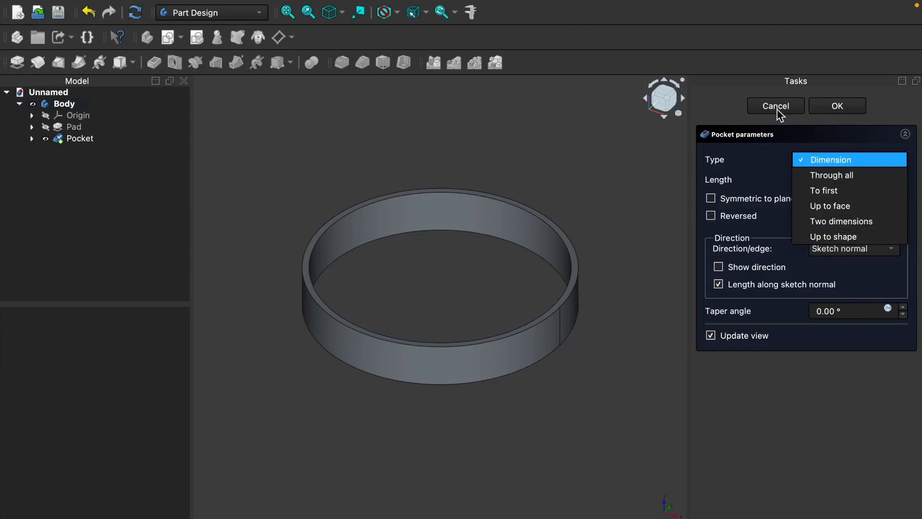
pyautogui.click(771, 128)
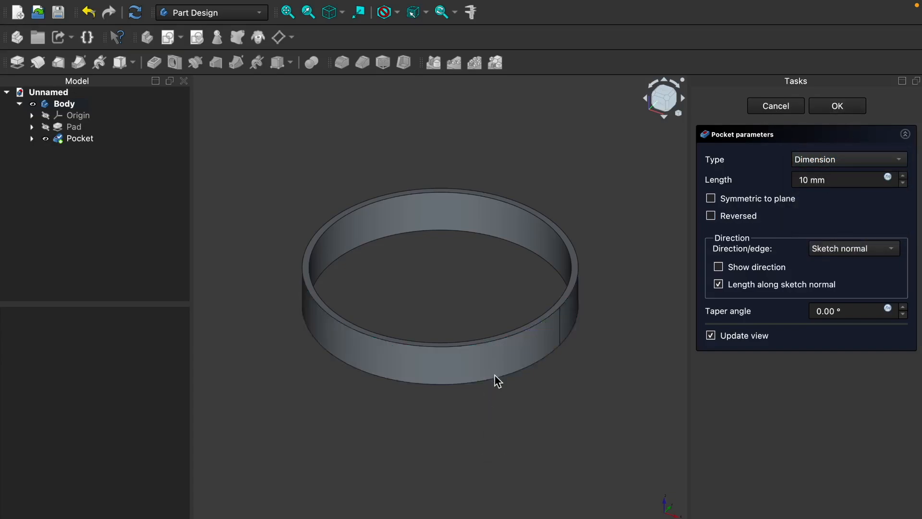
pyautogui.click(88, 140)
pyautogui.click(72, 129)
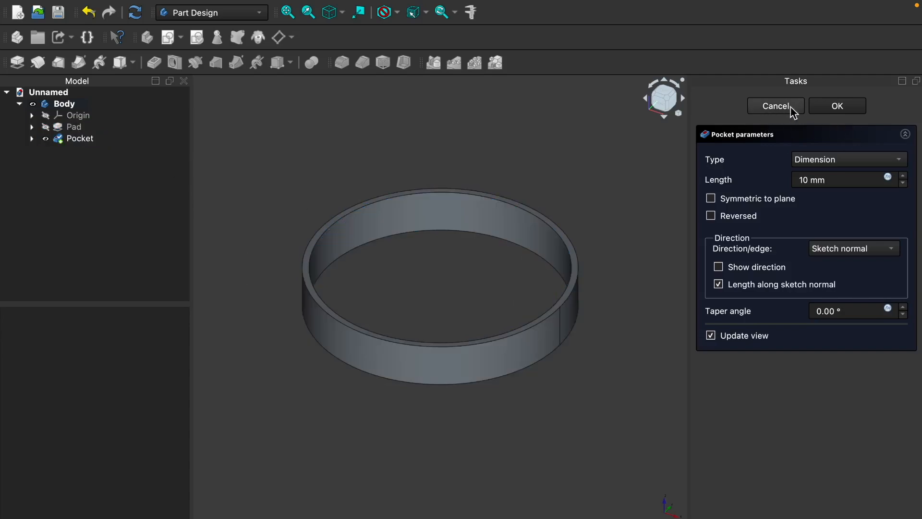
pyautogui.click(837, 110)
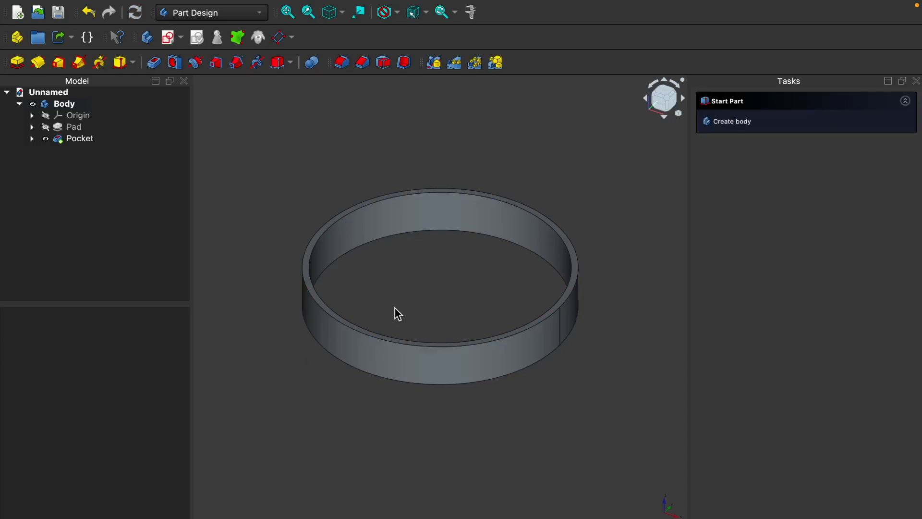
pyautogui.moveTo(570, 439); pyautogui.dragTo(563, 428, button='middle')
pyautogui.moveTo(551, 401); pyautogui.dragTo(535, 438, button='middle')
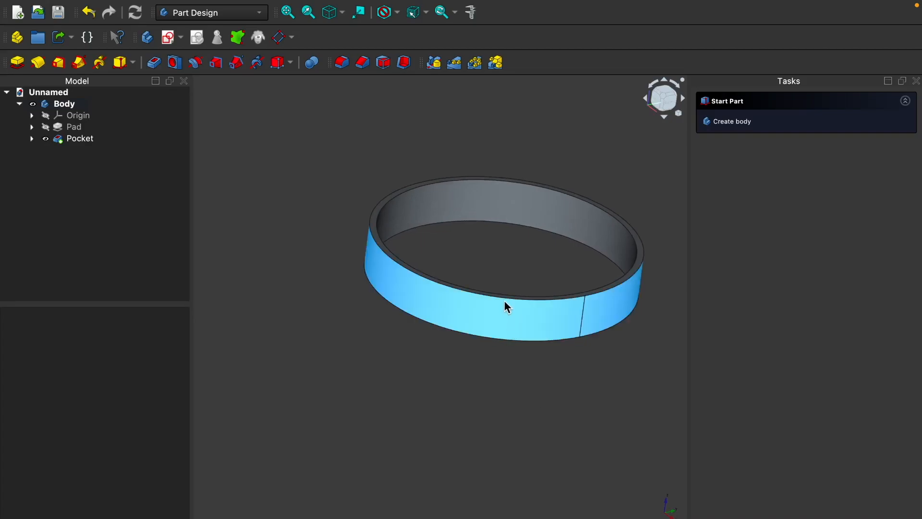
pyautogui.click(502, 339)
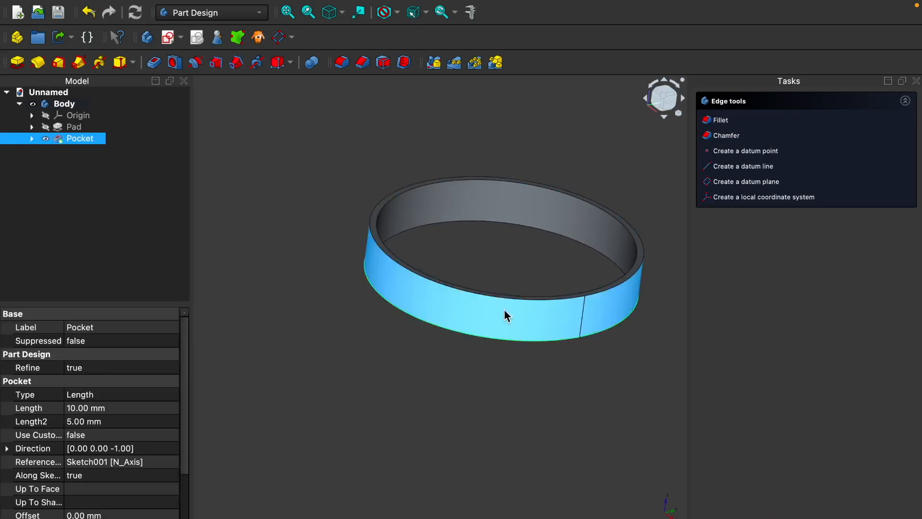
pyautogui.click(471, 397)
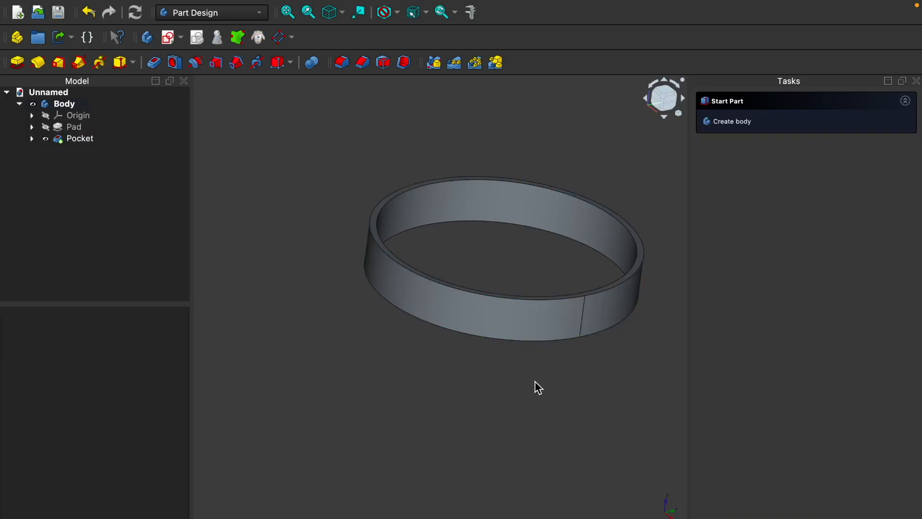
pyautogui.moveTo(348, 208)
pyautogui.mouseDown(button='middle')
pyautogui.moveTo(321, 207)
pyautogui.moveTo(334, 204)
pyautogui.mouseUp(button='middle')
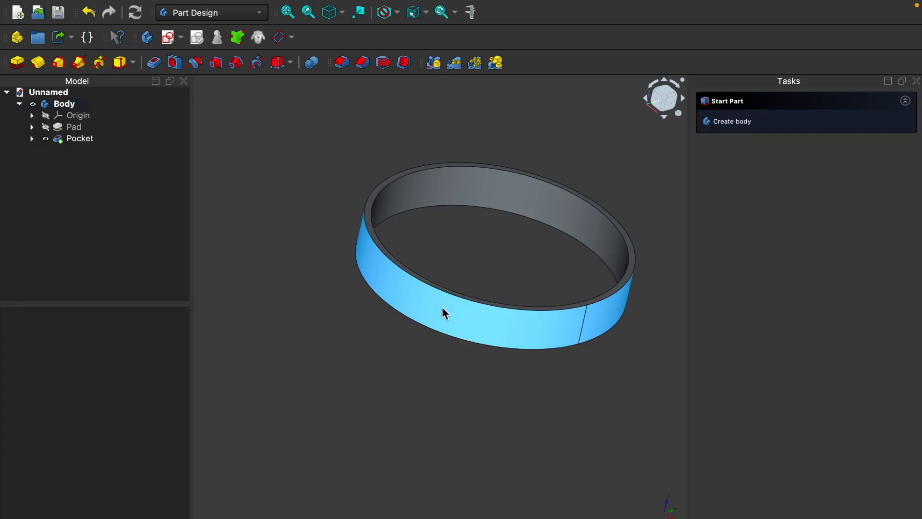
# Show the body's origin planes and axes around the ring
pyautogui.click(45, 119)
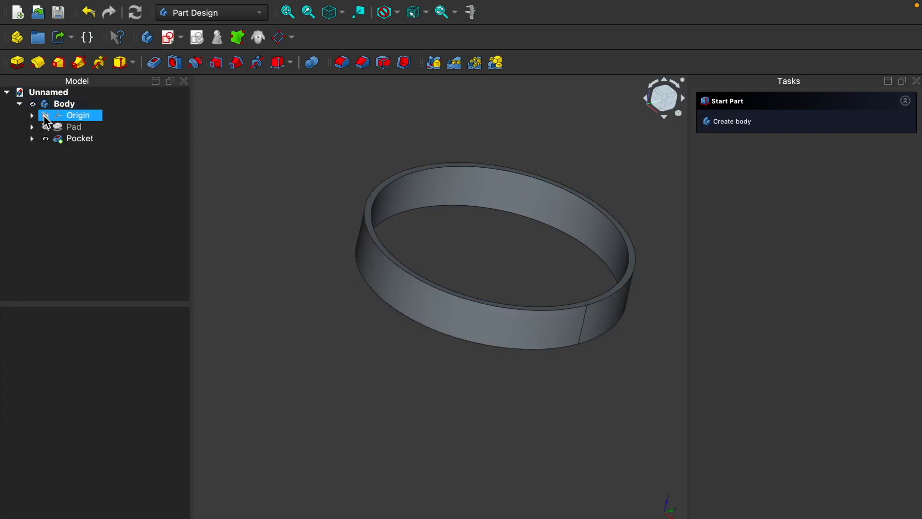
pyautogui.click(301, 165)
pyautogui.click(42, 117)
pyautogui.click(45, 116)
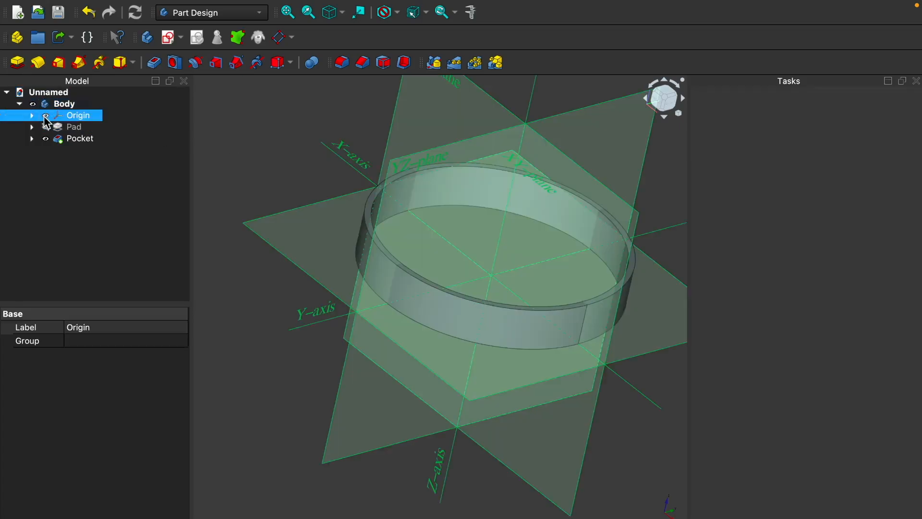
pyautogui.moveTo(268, 164)
pyautogui.mouseDown(button='middle')
pyautogui.moveTo(266, 175)
pyautogui.moveTo(230, 161)
pyautogui.moveTo(283, 156)
pyautogui.moveTo(269, 155)
pyautogui.mouseUp(button='middle')
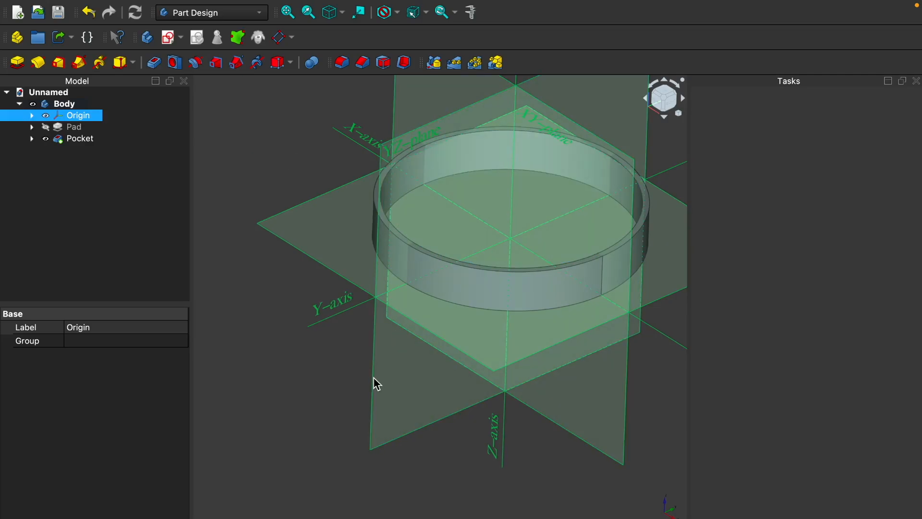
pyautogui.click(326, 377)
pyautogui.scroll(-5, 497, 317)
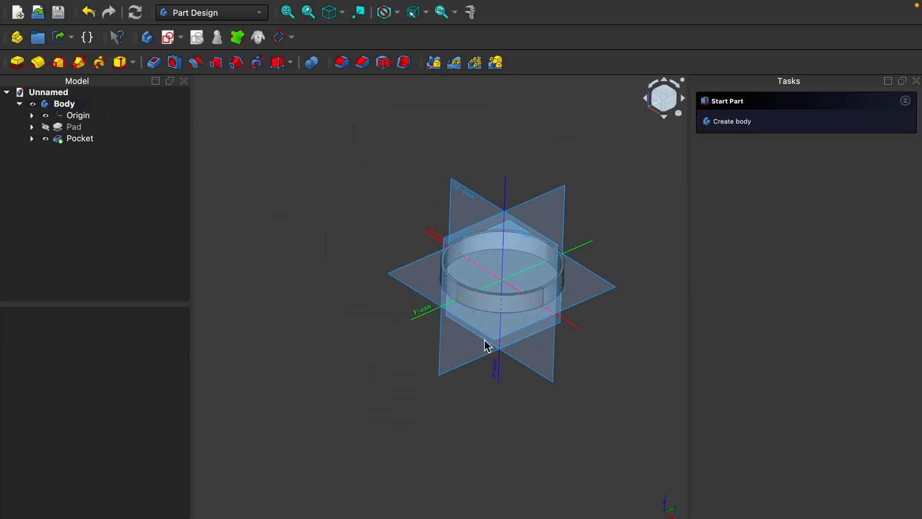
pyautogui.moveTo(618, 419); pyautogui.dragTo(594, 428, button='middle')
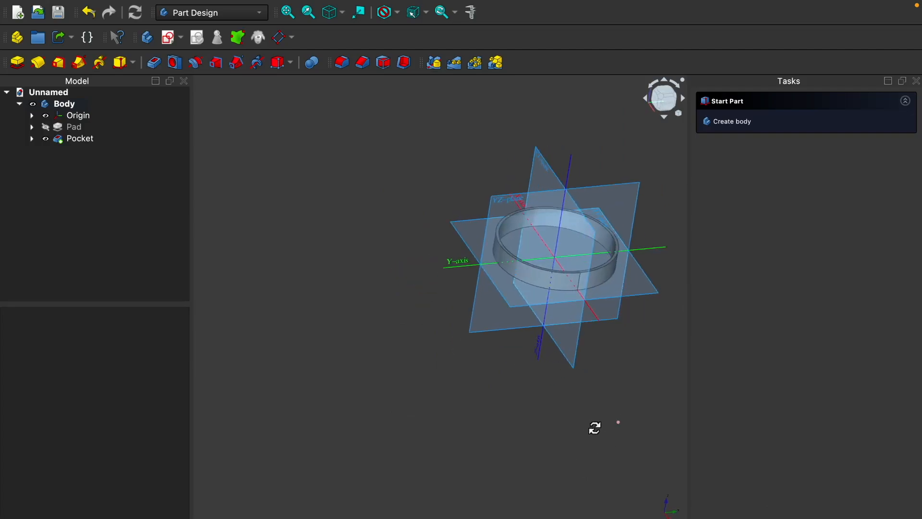
# Create a datum plane from the preselected YZ origin plane using the Plane face attachment mode
pyautogui.click(612, 193)
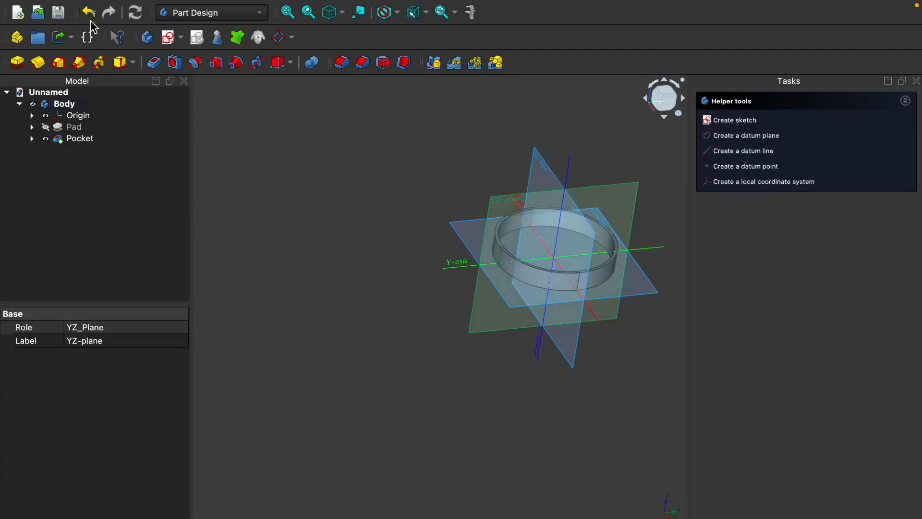
pyautogui.click(292, 39)
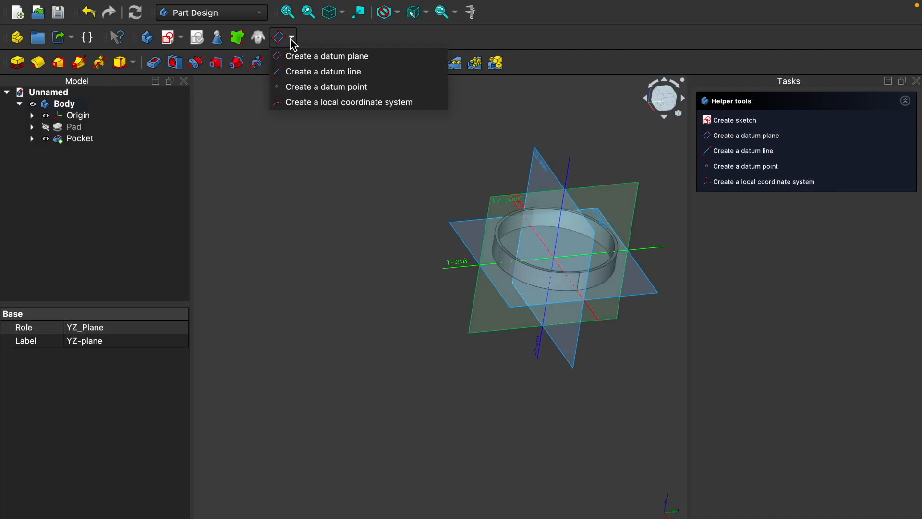
pyautogui.click(334, 57)
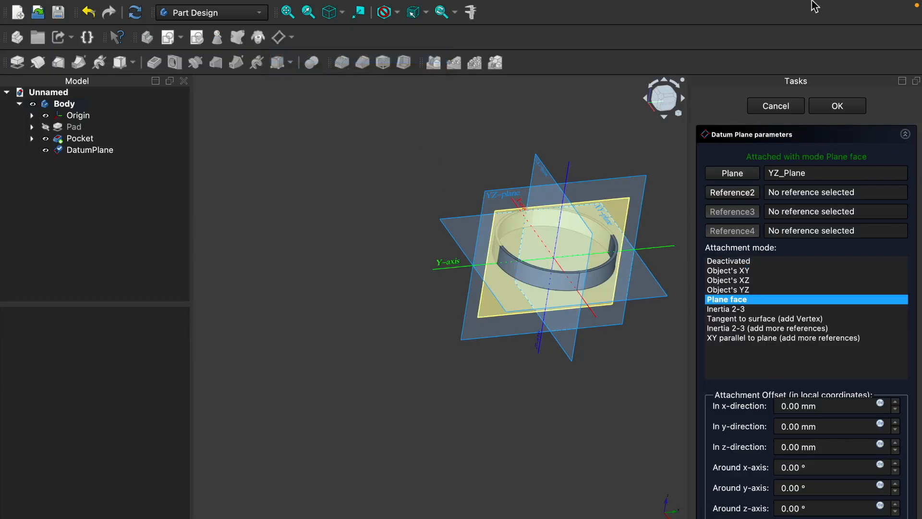
pyautogui.click(841, 106)
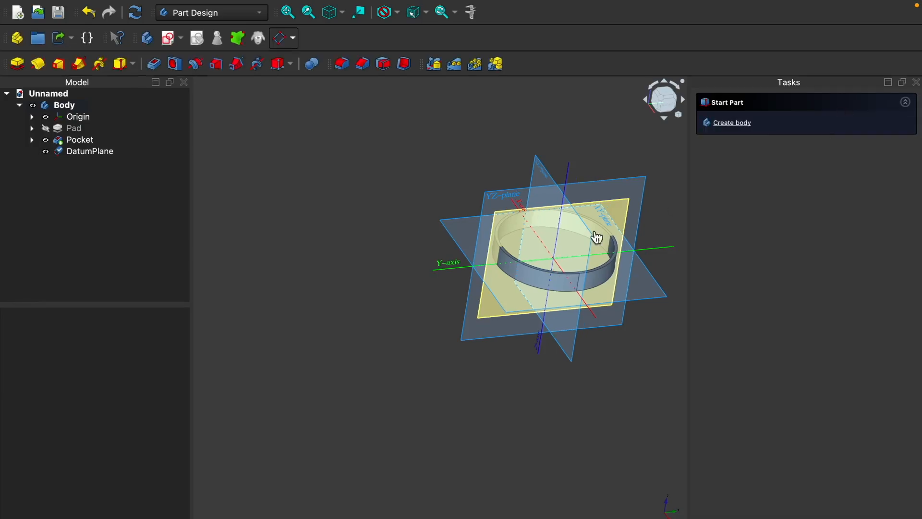
pyautogui.moveTo(274, 327); pyautogui.dragTo(327, 326, button='middle')
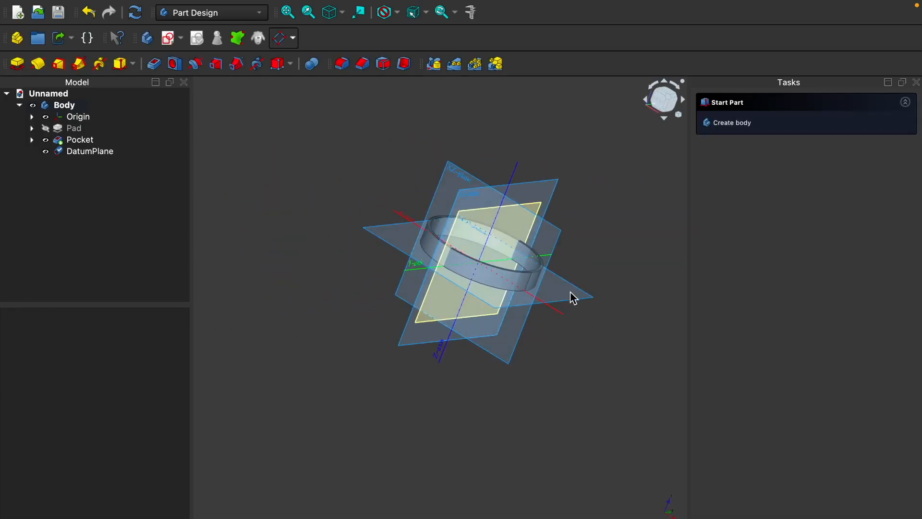
# Undo the datum plane, hide the body's origin and leave nothing selected
pyautogui.hotkey('ctrl', 'z')
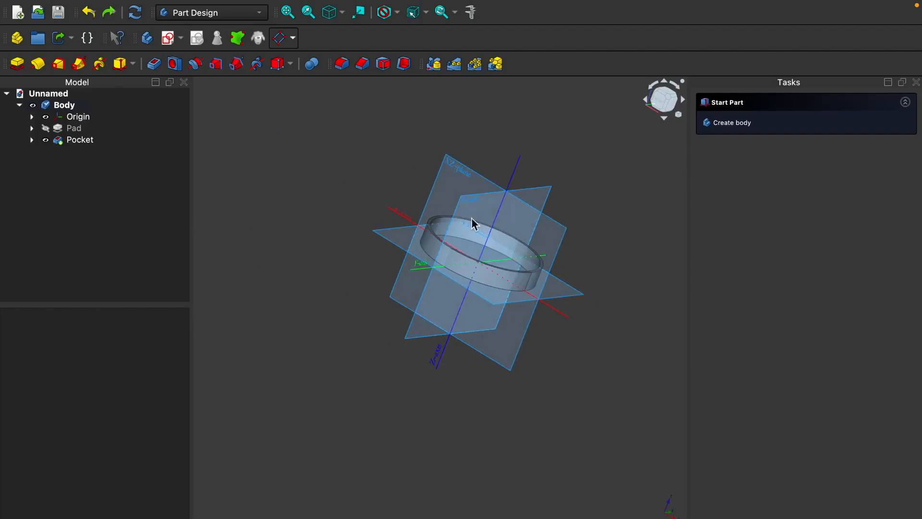
pyautogui.click(46, 118)
pyautogui.click(46, 118)
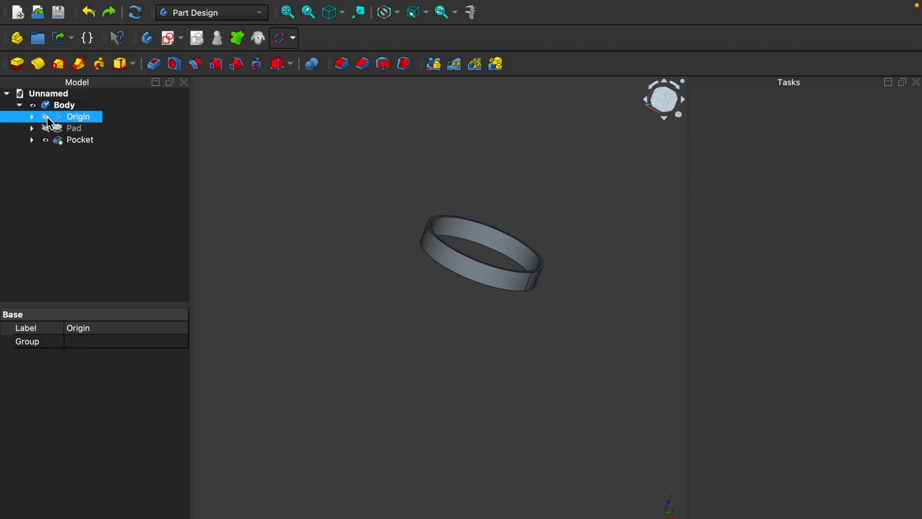
pyautogui.click(501, 273)
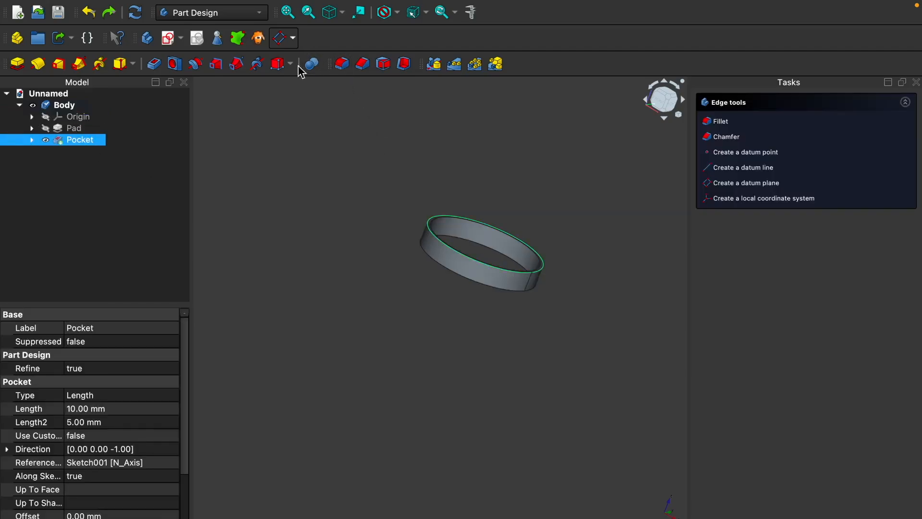
pyautogui.click(306, 102)
# Create a datum plane with the YZ origin plane as its first reference in Plane face mode, and hide the origin
pyautogui.click(292, 37)
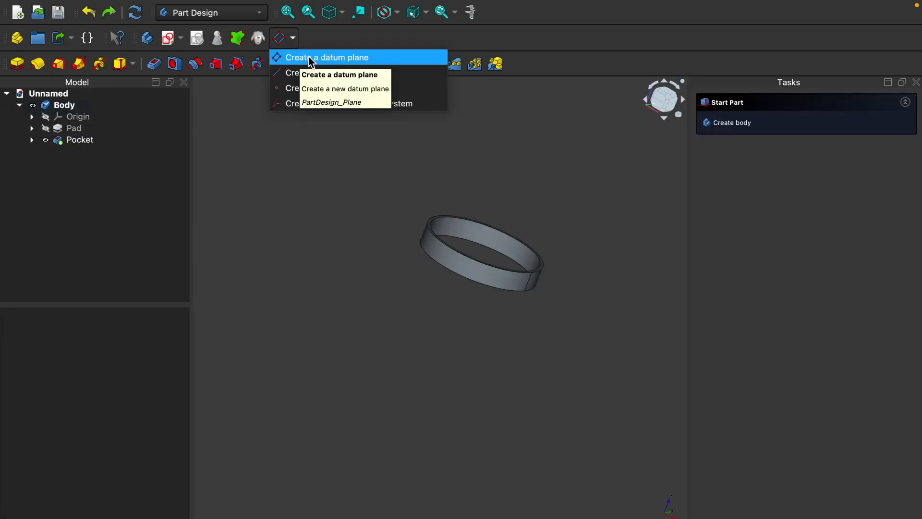
pyautogui.click(311, 60)
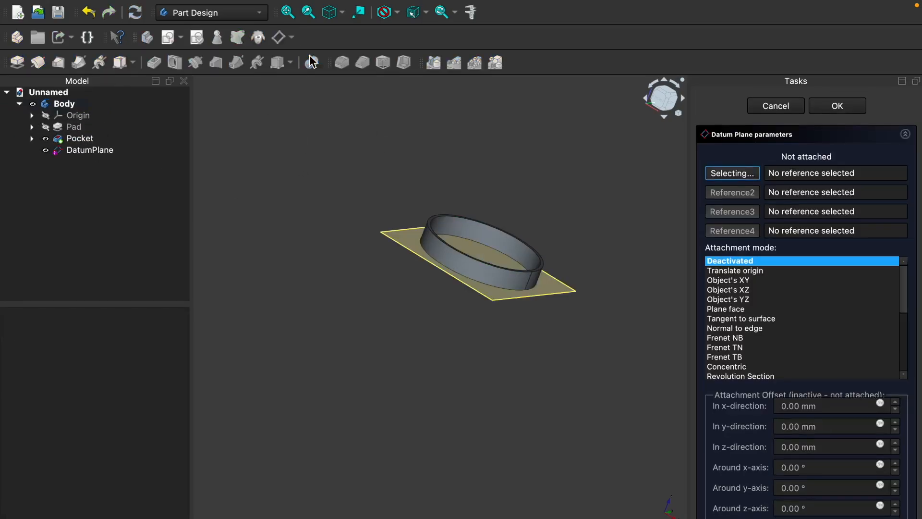
pyautogui.click(743, 176)
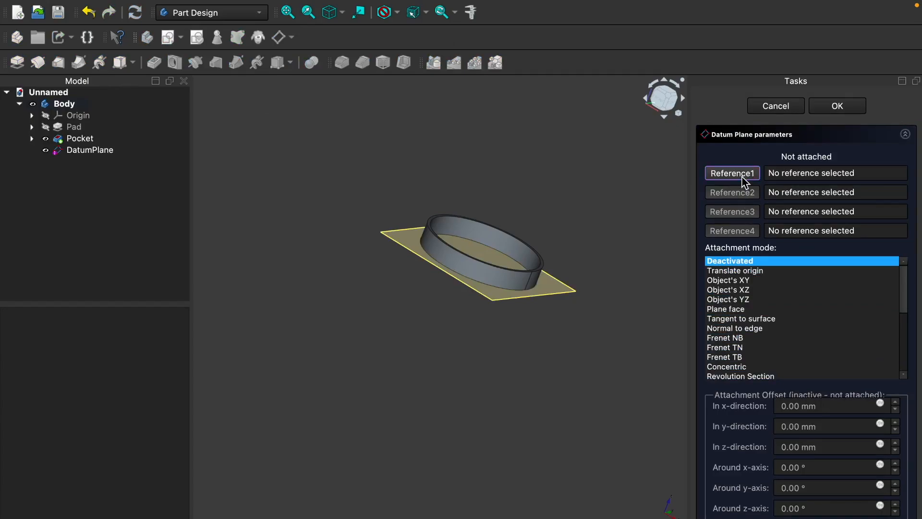
pyautogui.click(744, 176)
pyautogui.click(46, 117)
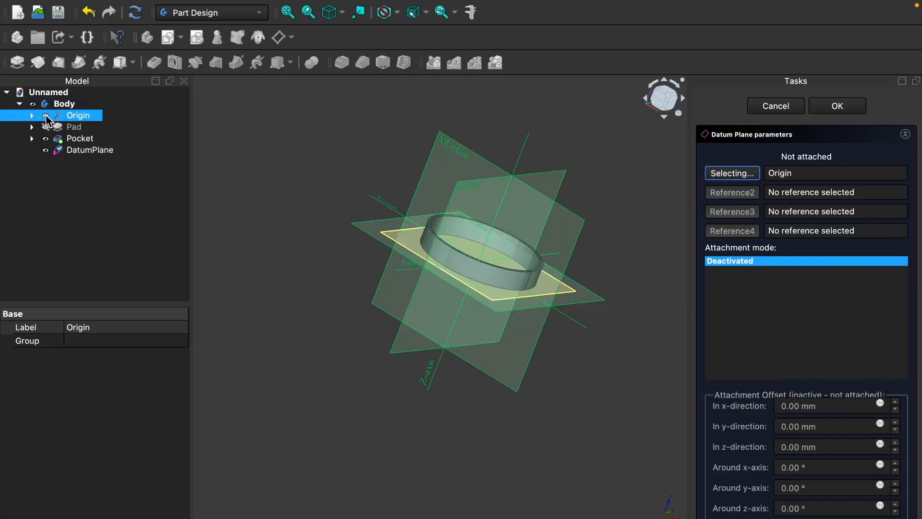
pyautogui.click(556, 179)
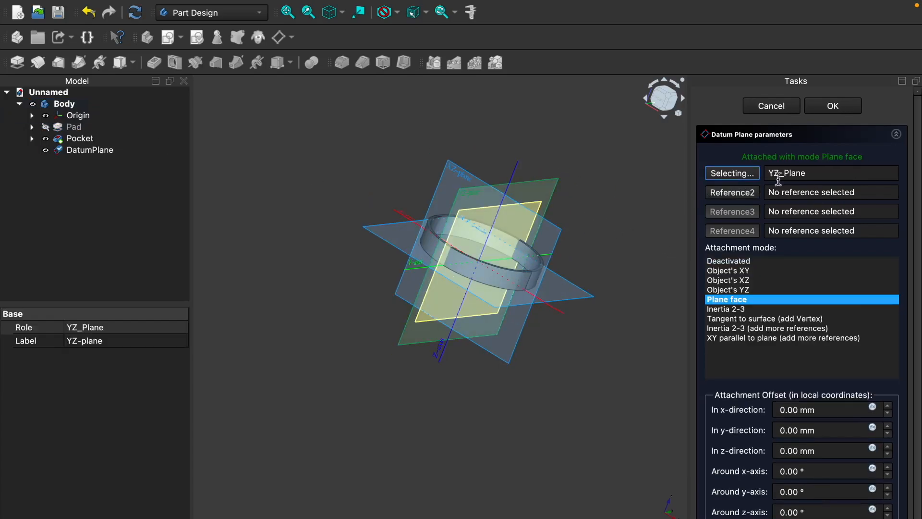
pyautogui.click(833, 107)
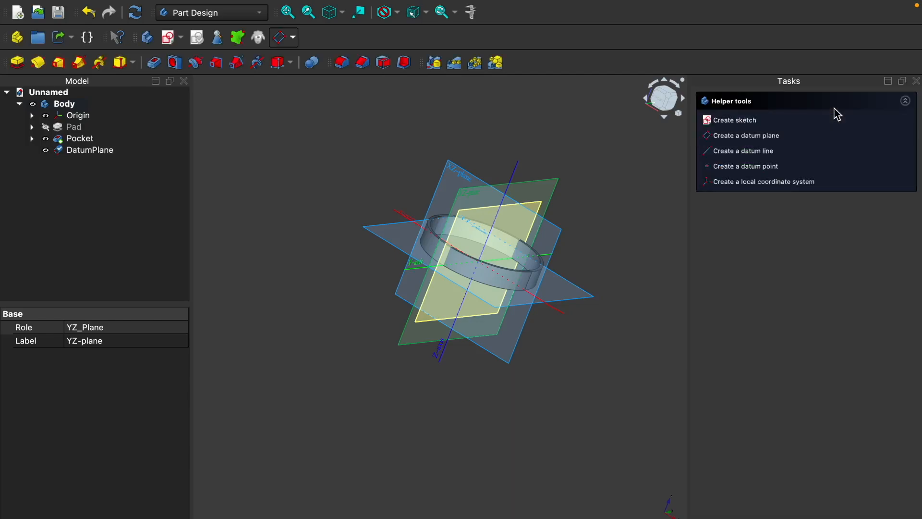
pyautogui.click(46, 117)
pyautogui.moveTo(264, 272)
pyautogui.mouseDown(button='middle')
pyautogui.moveTo(273, 274)
pyautogui.moveTo(254, 276)
pyautogui.mouseUp(button='middle')
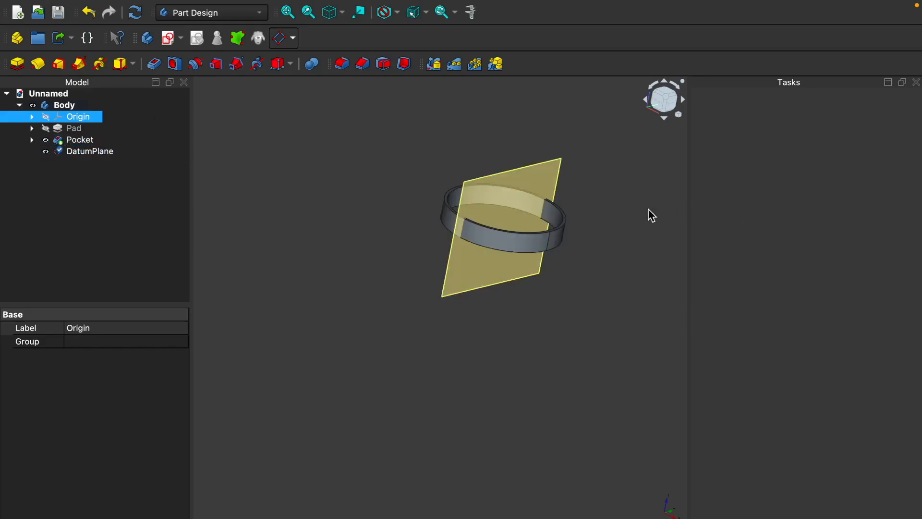
# Set the z position of the datum plane's attachment offset to 6 mm
pyautogui.click(496, 194)
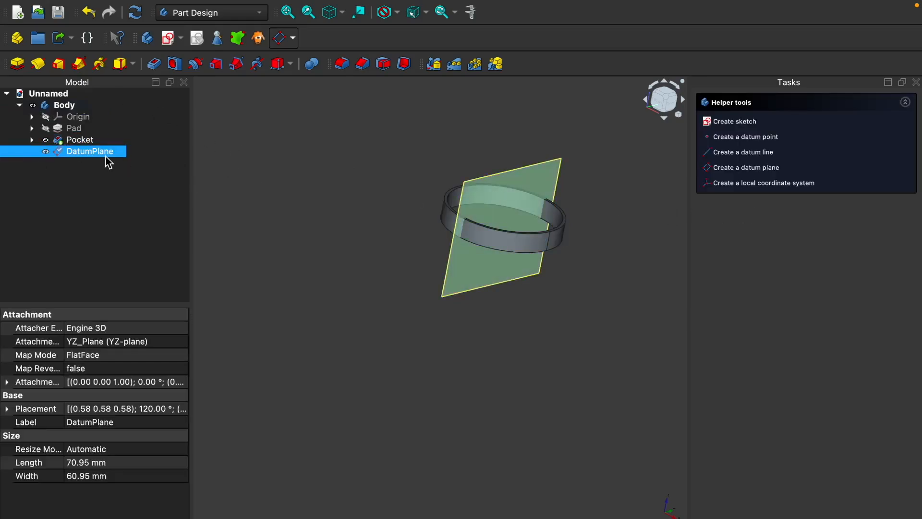
pyautogui.click(7, 382)
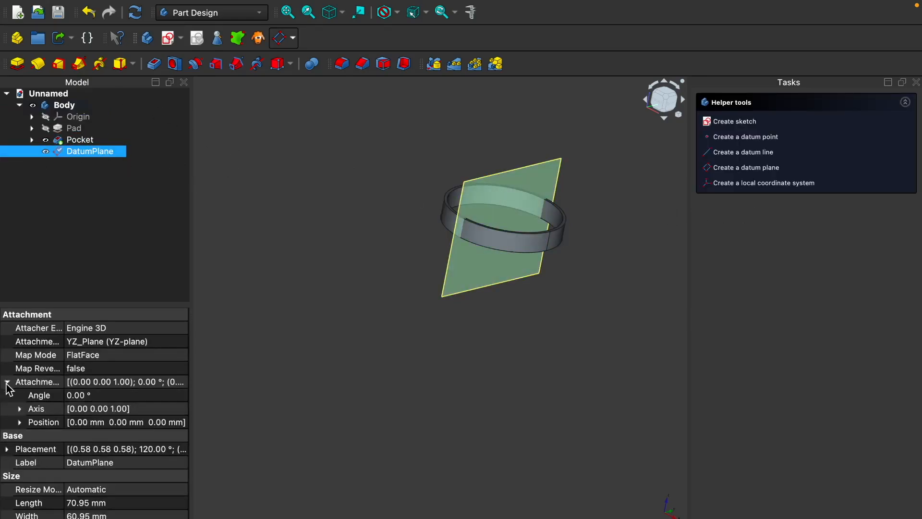
pyautogui.click(20, 422)
pyautogui.click(85, 462)
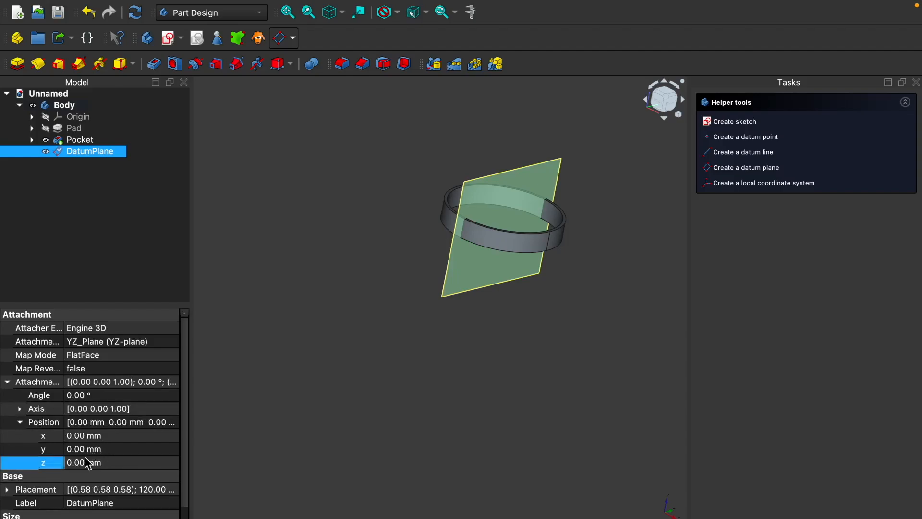
pyautogui.click(176, 461)
pyautogui.click(175, 462)
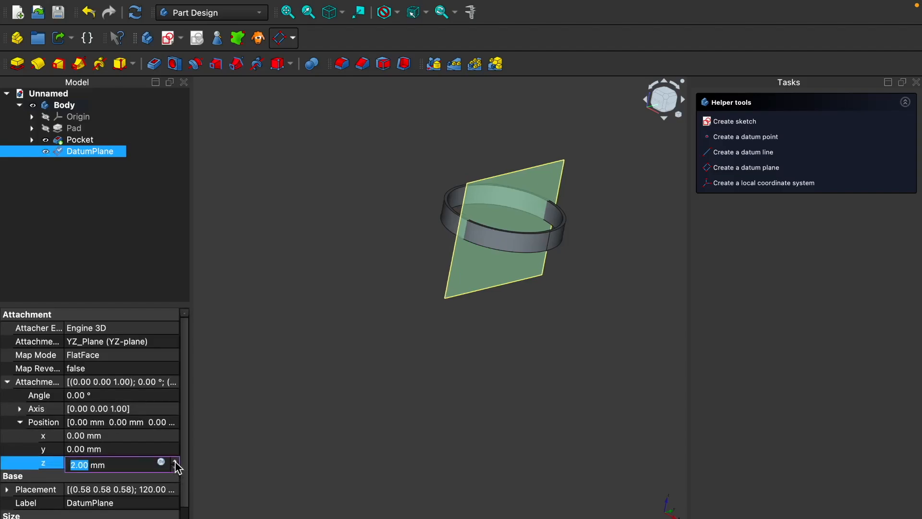
pyautogui.click(175, 461)
pyautogui.click(176, 461)
pyautogui.click(175, 462)
pyautogui.click(175, 462)
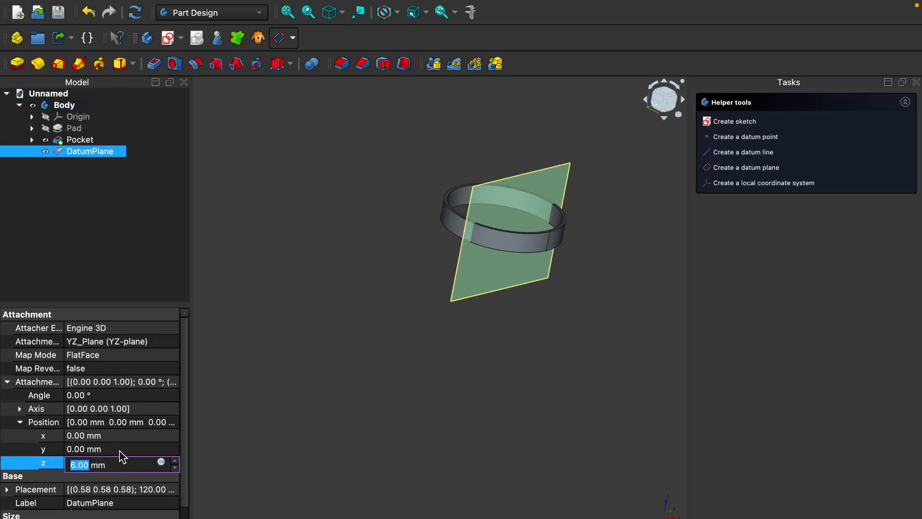
pyautogui.click(120, 451)
pyautogui.click(175, 455)
pyautogui.click(175, 455)
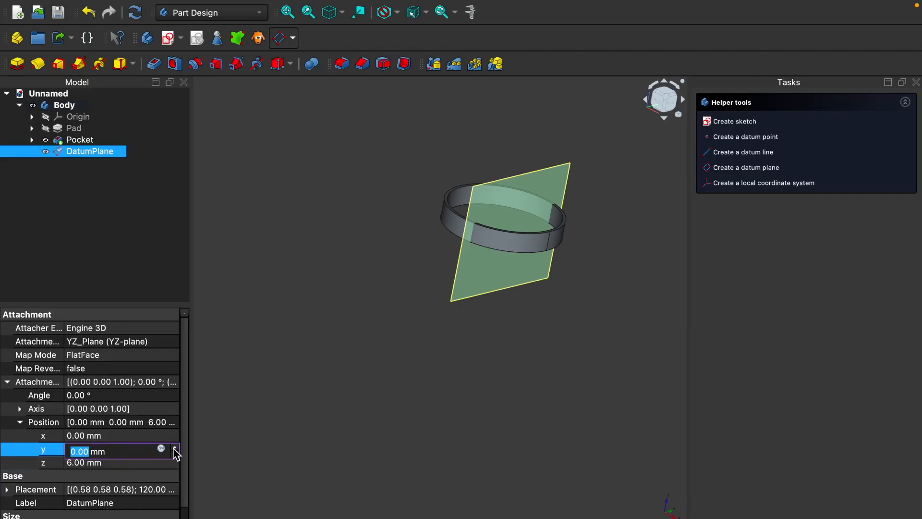
pyautogui.click(132, 464)
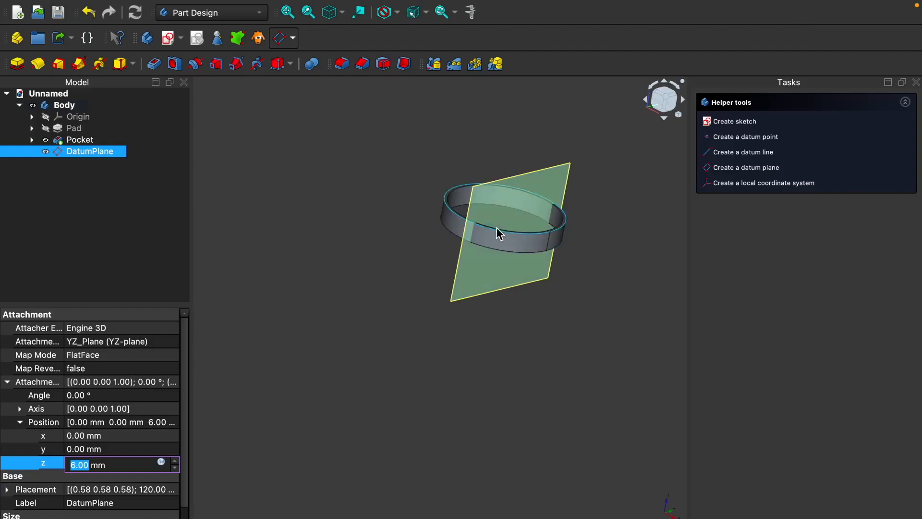
pyautogui.click(515, 252)
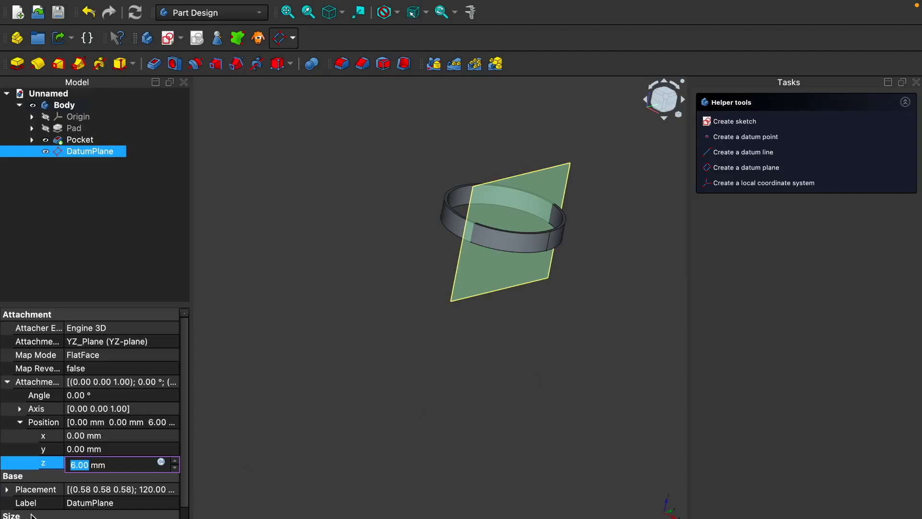
# Vary the z position of the datum plane's attachment offset down past -2 mm and back up to 10 mm
pyautogui.click(175, 467)
pyautogui.click(176, 467)
pyautogui.click(176, 467)
pyautogui.click(176, 467)
pyautogui.click(176, 467)
pyautogui.click(175, 467)
pyautogui.click(176, 467)
pyautogui.click(176, 467)
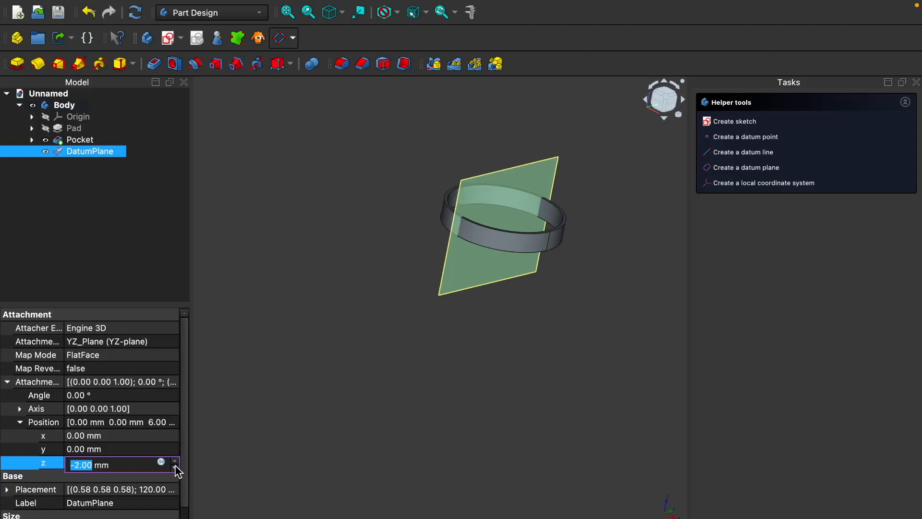
pyautogui.click(176, 468)
pyautogui.click(175, 468)
pyautogui.click(175, 468)
pyautogui.click(176, 468)
pyautogui.click(175, 468)
pyautogui.click(175, 468)
pyautogui.click(175, 468)
pyautogui.click(175, 467)
pyautogui.click(174, 467)
pyautogui.click(175, 467)
pyautogui.click(175, 468)
pyautogui.click(175, 468)
pyautogui.click(175, 467)
pyautogui.click(175, 461)
pyautogui.click(174, 461)
pyautogui.click(174, 461)
pyautogui.click(175, 461)
pyautogui.click(174, 461)
pyautogui.click(175, 462)
pyautogui.click(175, 462)
pyautogui.click(175, 461)
pyautogui.click(175, 461)
pyautogui.click(174, 462)
pyautogui.click(175, 462)
pyautogui.click(175, 462)
pyautogui.click(175, 461)
pyautogui.click(175, 462)
pyautogui.click(175, 462)
pyautogui.click(175, 462)
pyautogui.click(175, 462)
pyautogui.click(175, 462)
pyautogui.click(175, 462)
pyautogui.click(174, 462)
pyautogui.click(175, 461)
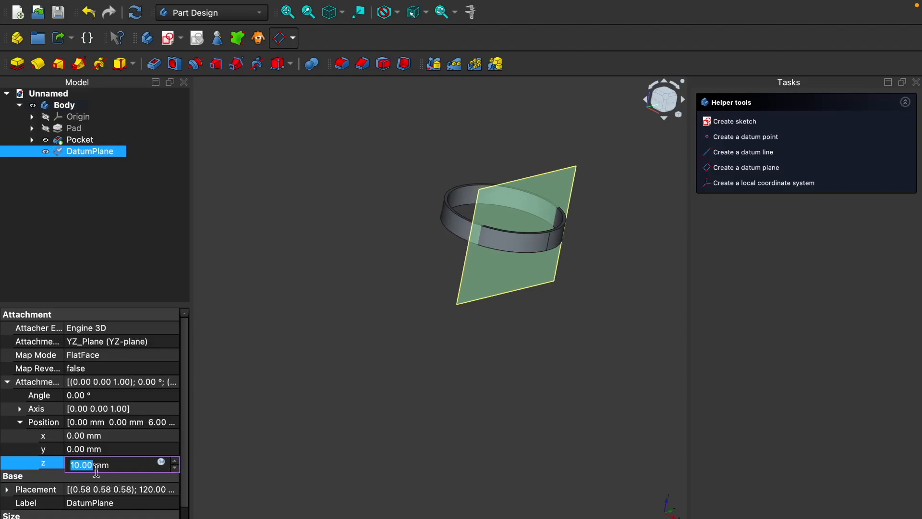
# Set the z position of the datum plane's attachment offset to 30 mm and leave the plane deselected
pyautogui.write('15')
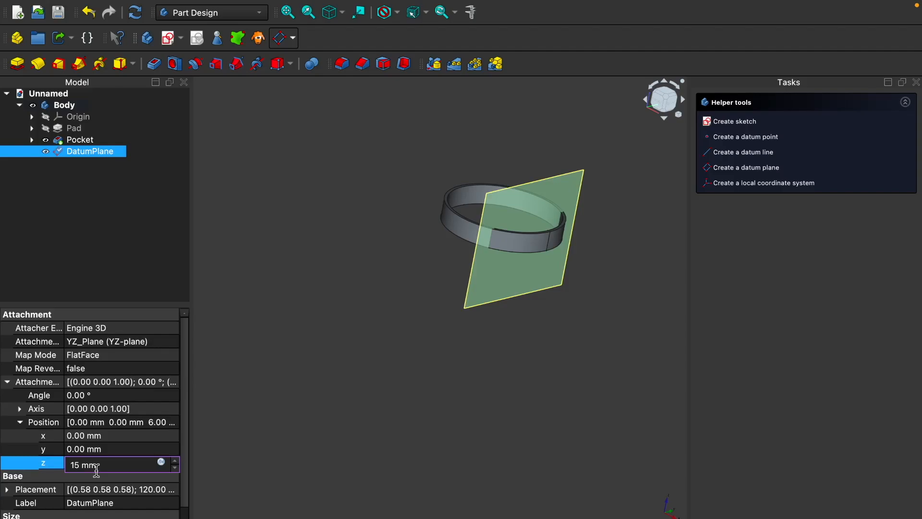
pyautogui.press('BackSpace')
pyautogui.press('BackSpace')
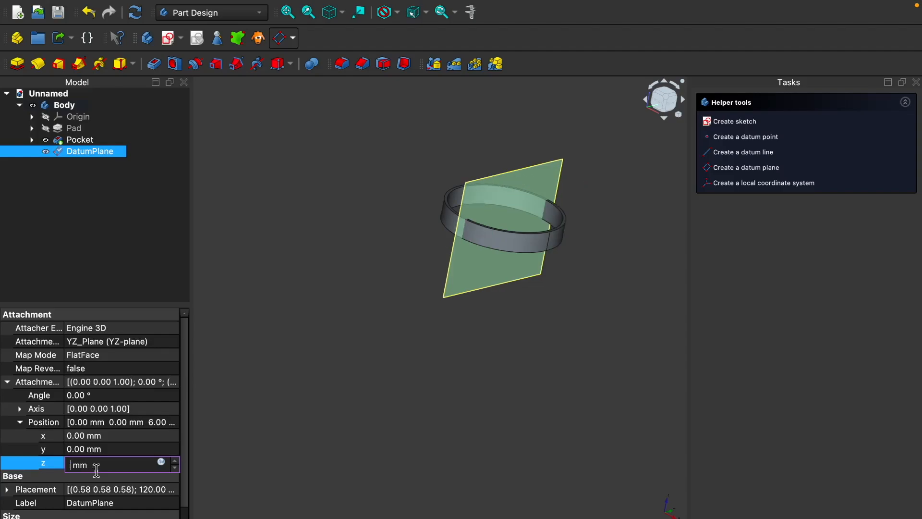
pyautogui.write('30')
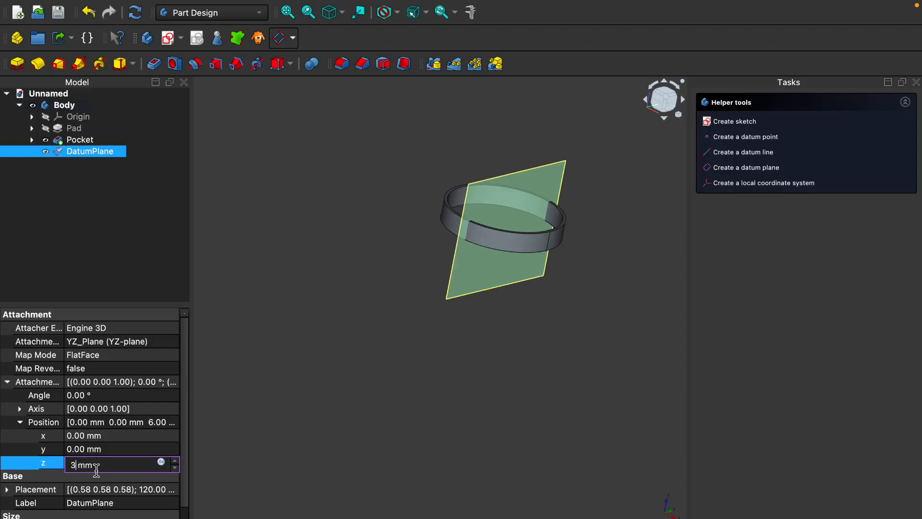
pyautogui.click(176, 469)
pyautogui.click(176, 469)
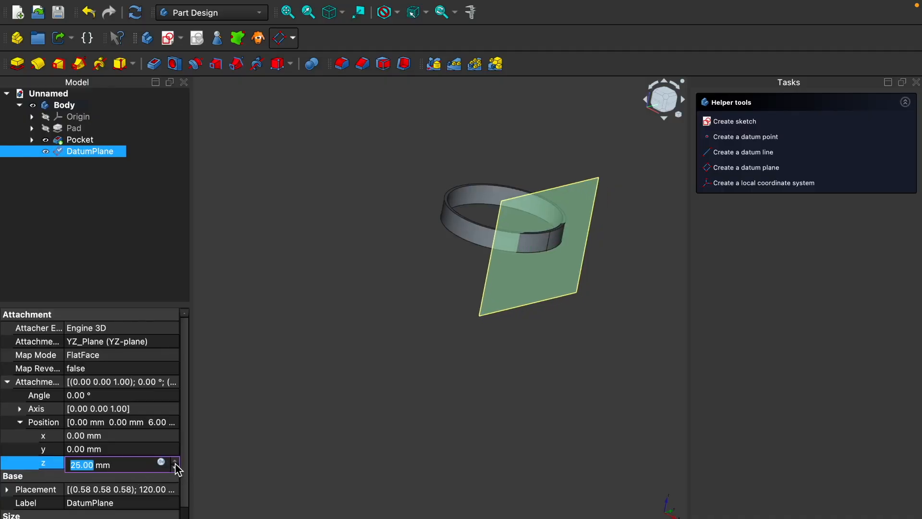
pyautogui.click(176, 469)
pyautogui.click(176, 462)
pyautogui.click(175, 462)
pyautogui.click(175, 462)
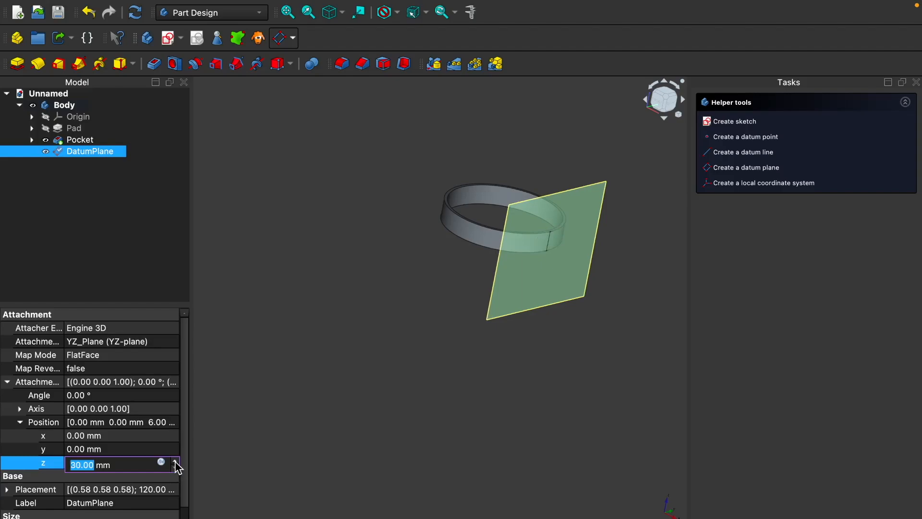
pyautogui.click(474, 382)
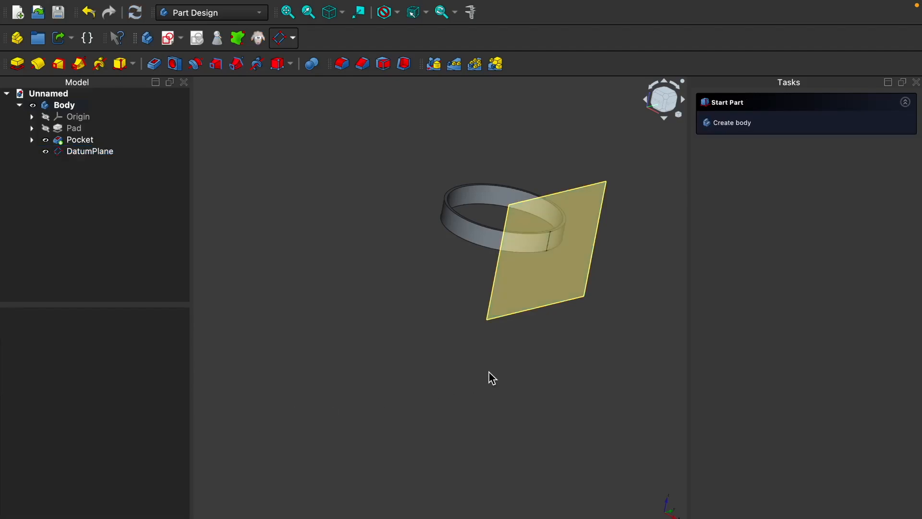
# Create a new sketch on the datum plane
pyautogui.moveTo(497, 377); pyautogui.dragTo(459, 375, button='middle')
pyautogui.click(656, 273)
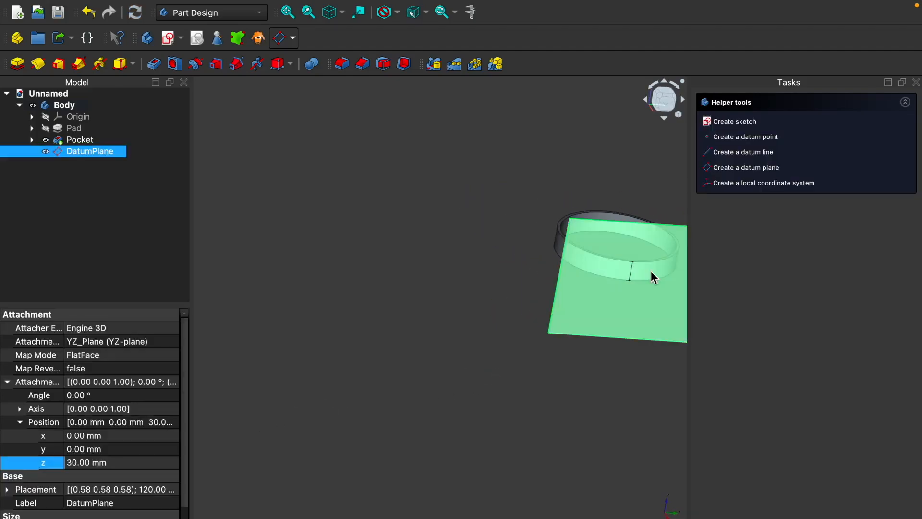
pyautogui.press('v')
pyautogui.press('f')
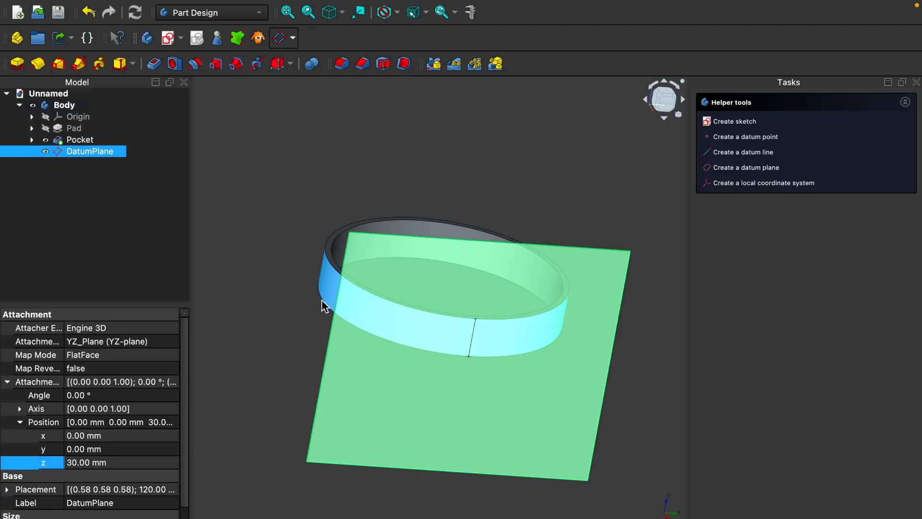
pyautogui.click(498, 390)
pyautogui.moveTo(628, 397); pyautogui.dragTo(622, 366, button='middle')
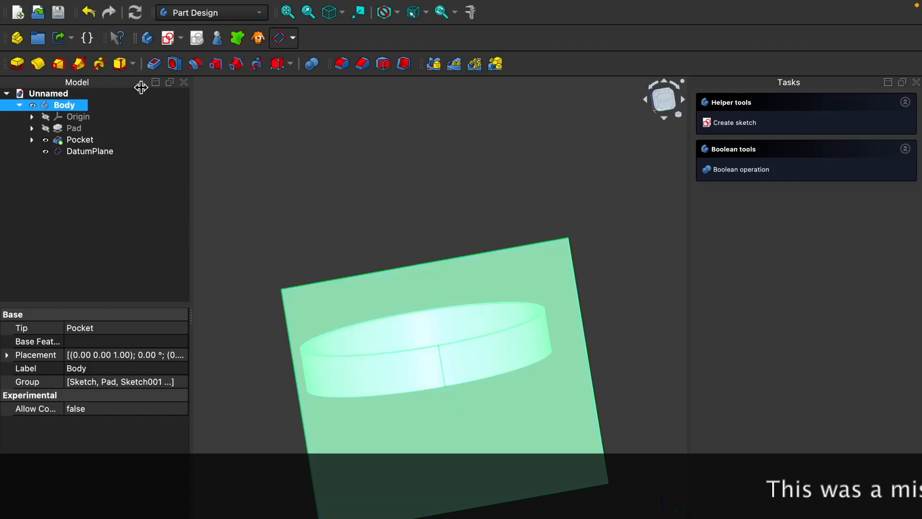
pyautogui.click(430, 392)
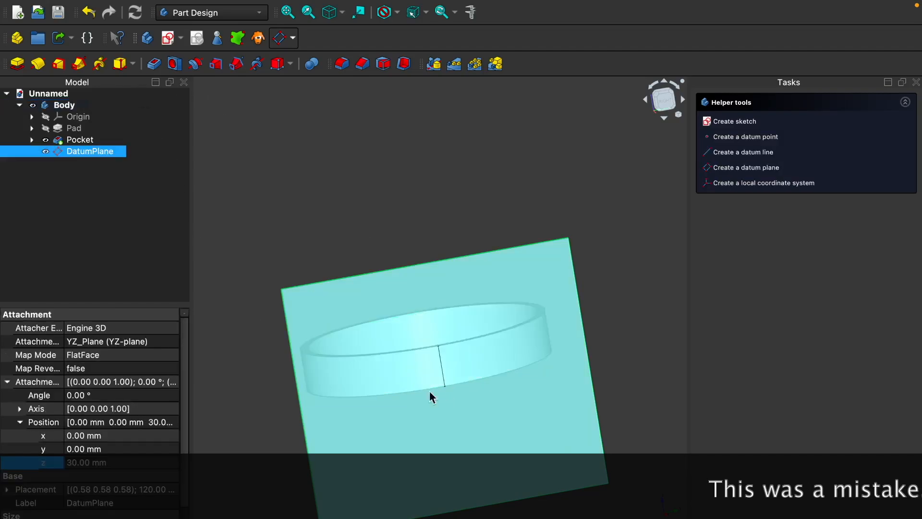
pyautogui.click(169, 39)
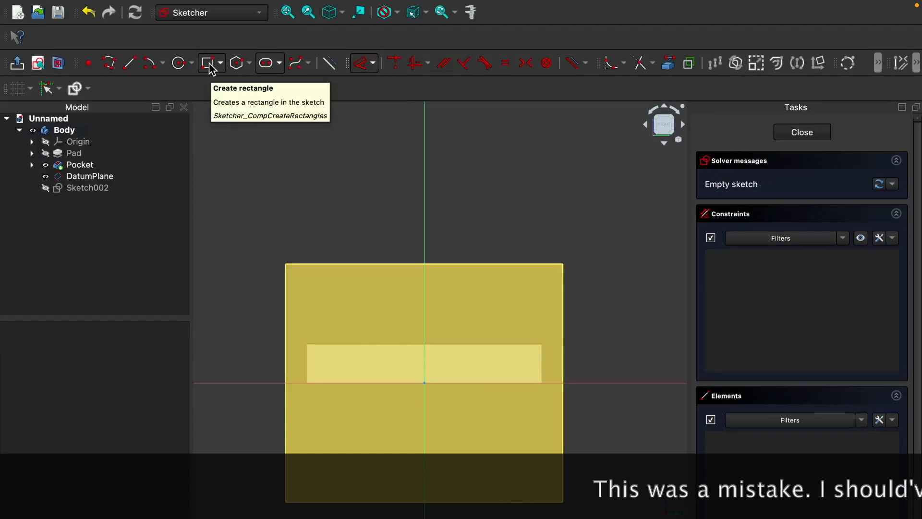
# Sketch a corner rectangle about 10 mm wide around the vertical axis, extending above and below the ring's band
pyautogui.click(209, 65)
pyautogui.click(221, 63)
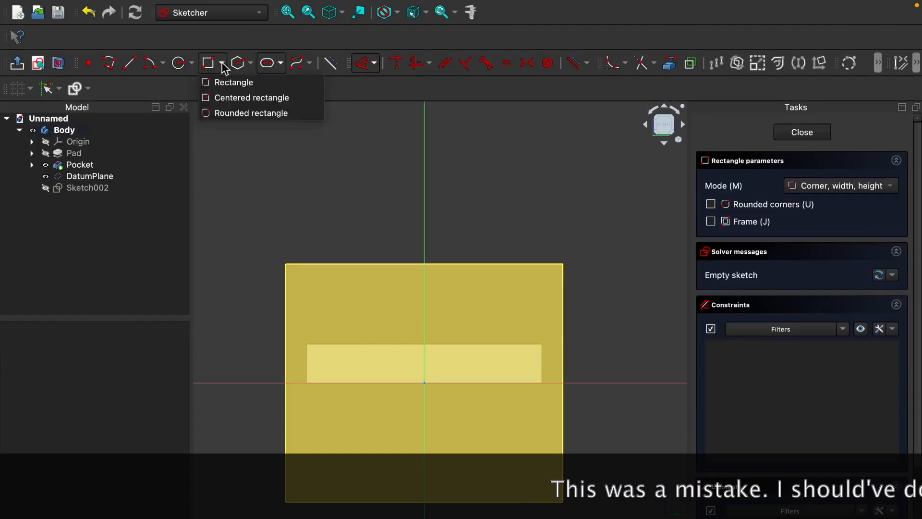
pyautogui.click(228, 88)
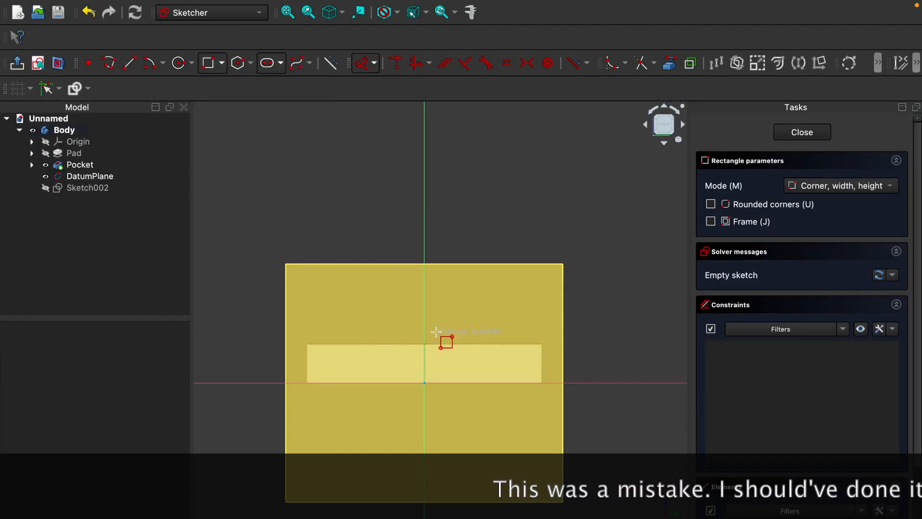
pyautogui.click(415, 321)
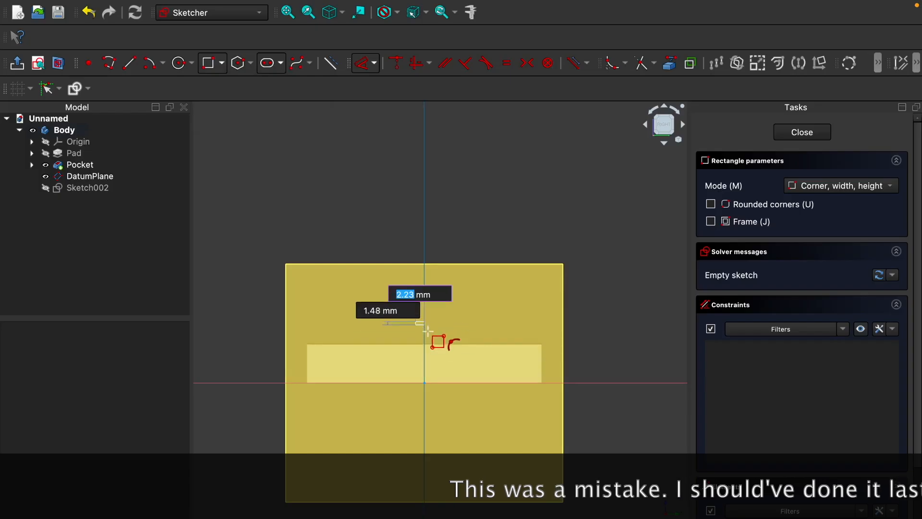
pyautogui.click(453, 412)
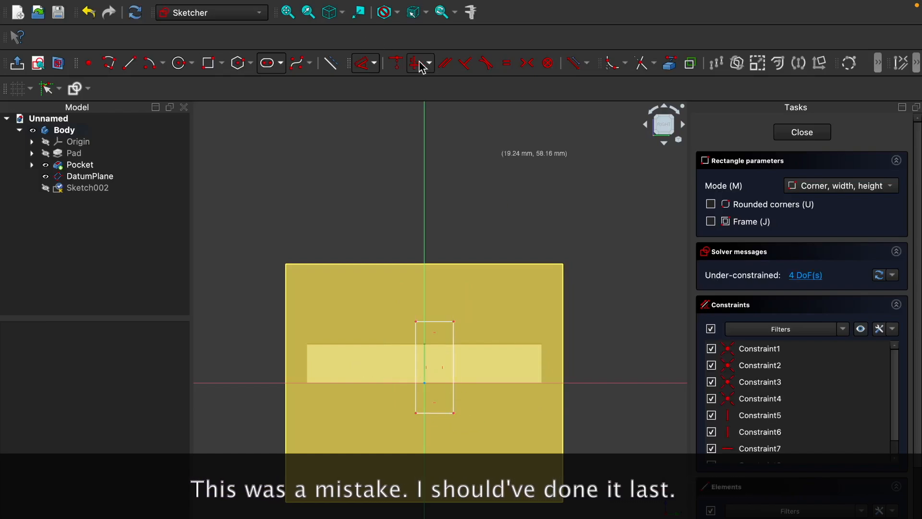
# Constrain the rectangle's horizontal width to 15 mm and close the sketch
pyautogui.click(376, 62)
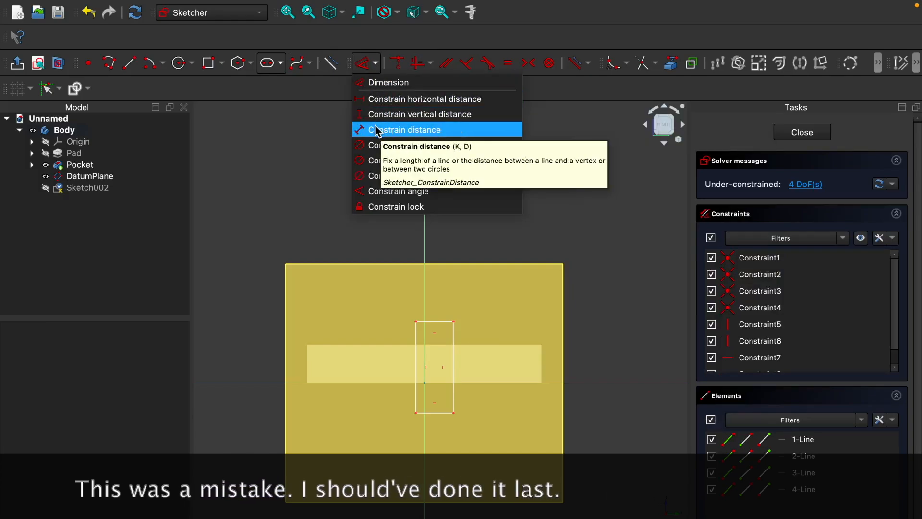
pyautogui.click(402, 101)
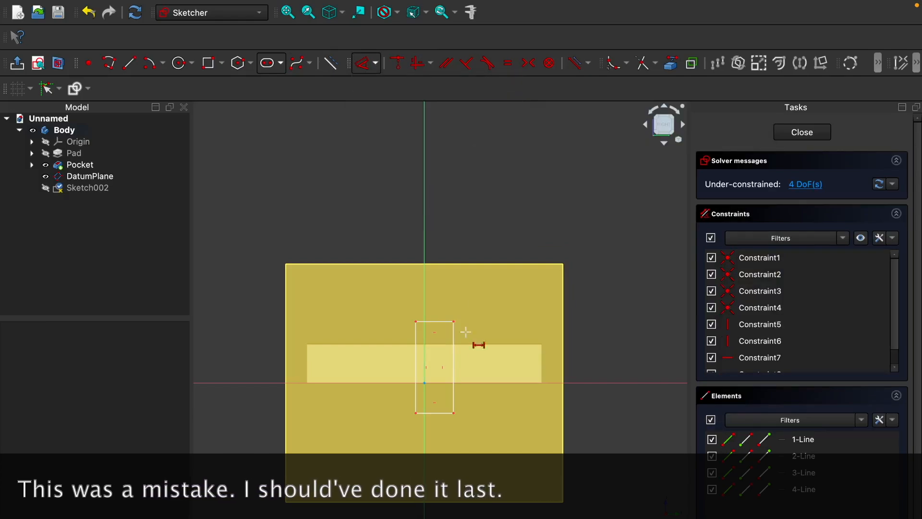
pyautogui.click(434, 321)
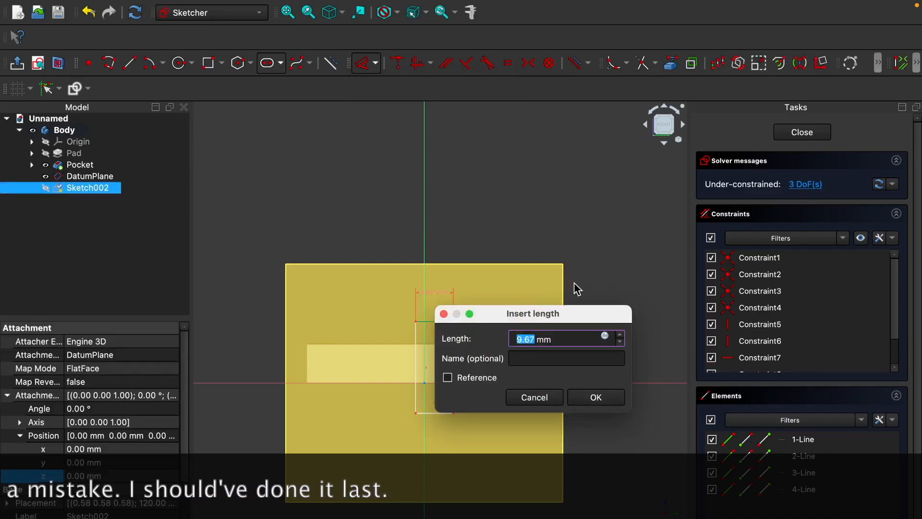
pyautogui.write('15')
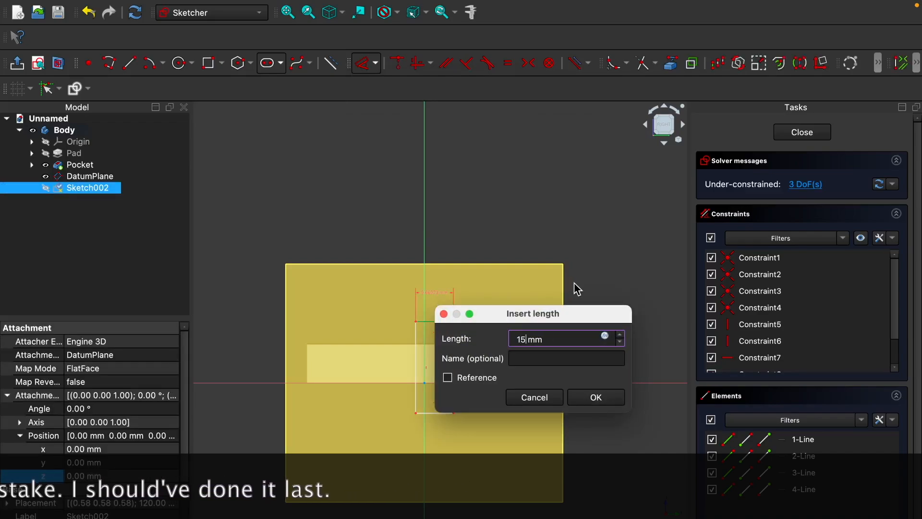
pyautogui.click(601, 399)
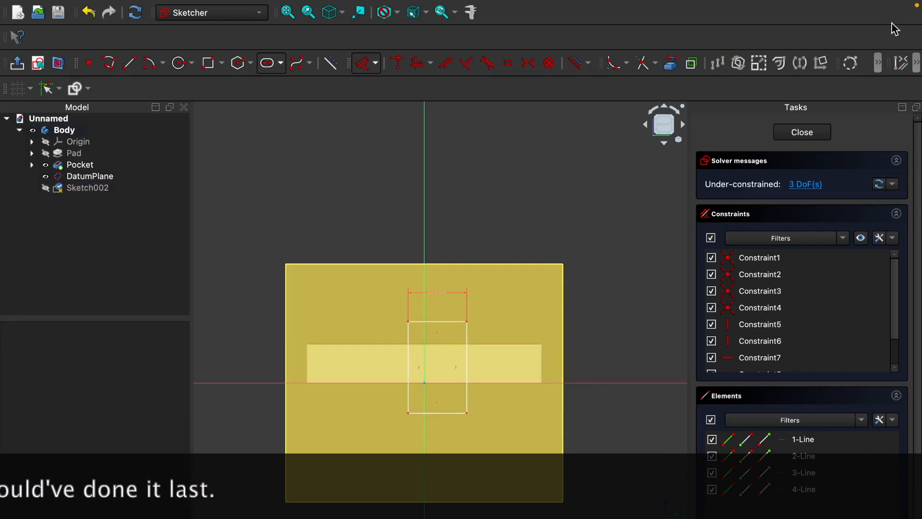
pyautogui.click(813, 140)
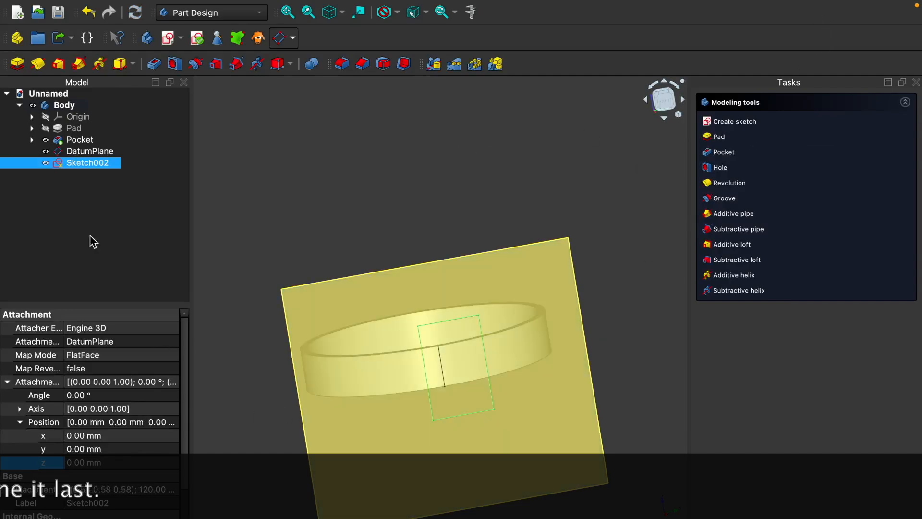
# Hide the datum plane and pocket the rectangle sketch 5 mm deep to cut a gap in the ring wall
pyautogui.keyDown('ctrl'); pyautogui.click(46, 153); pyautogui.keyUp('ctrl')
pyautogui.click(45, 152)
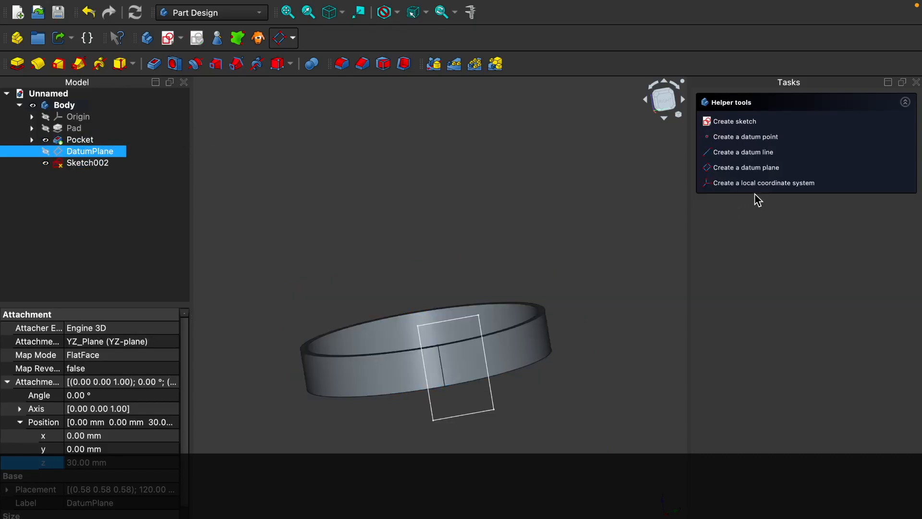
pyautogui.click(76, 163)
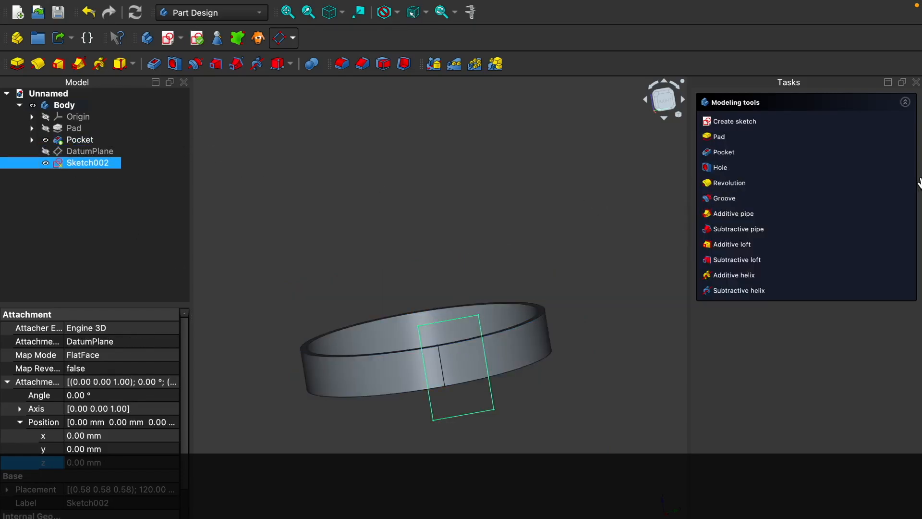
pyautogui.click(724, 153)
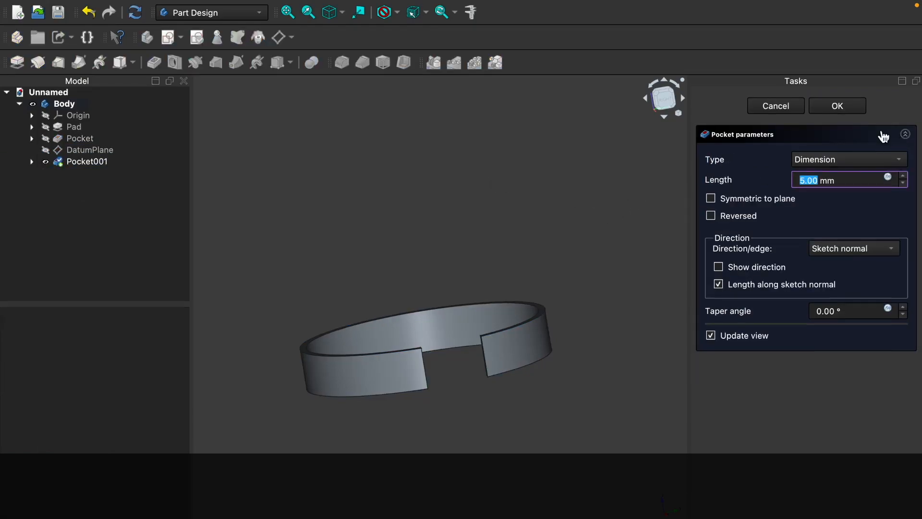
pyautogui.click(840, 107)
# Apply a 3 mm fillet to the upper corner edge at one end of the ring's gap
pyautogui.moveTo(404, 202); pyautogui.dragTo(442, 278, button='middle')
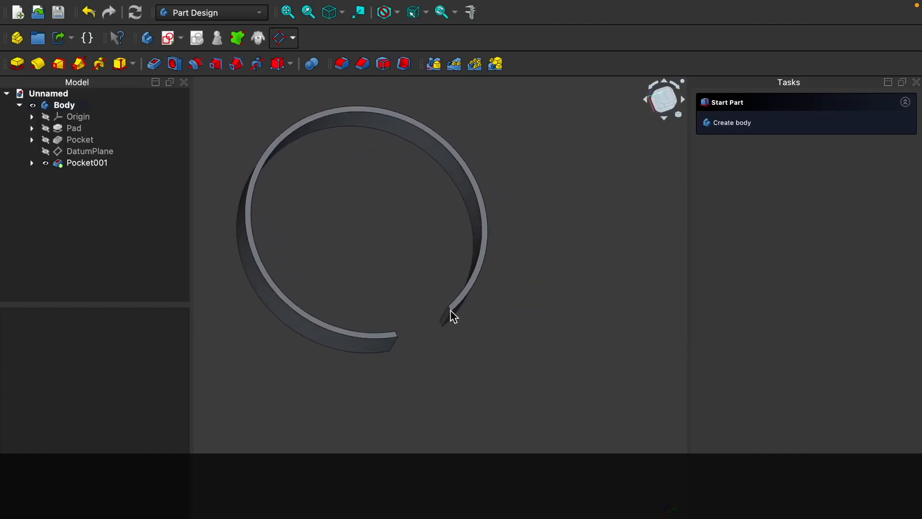
pyautogui.scroll(5, 451, 316)
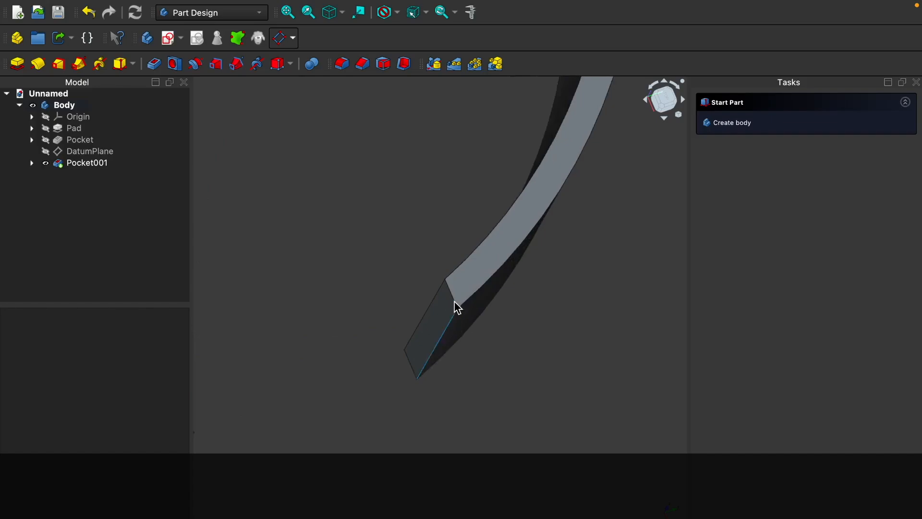
pyautogui.click(452, 297)
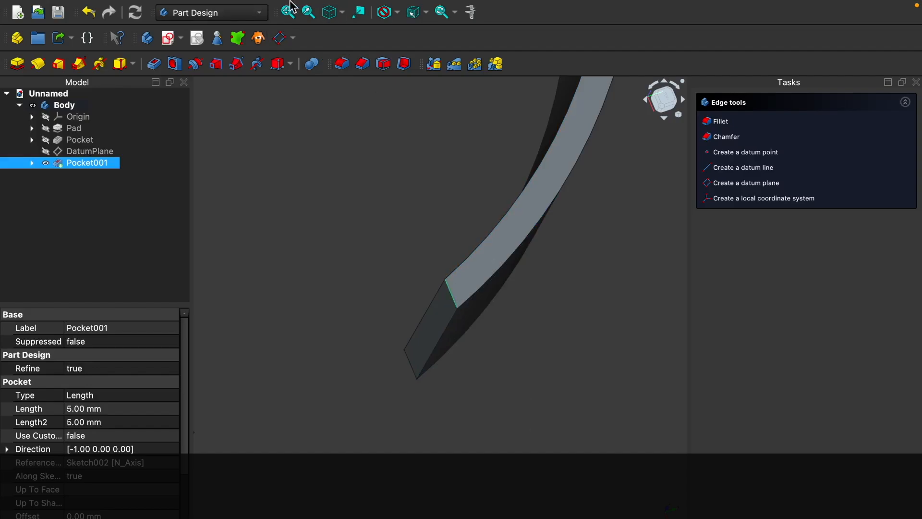
pyautogui.click(342, 64)
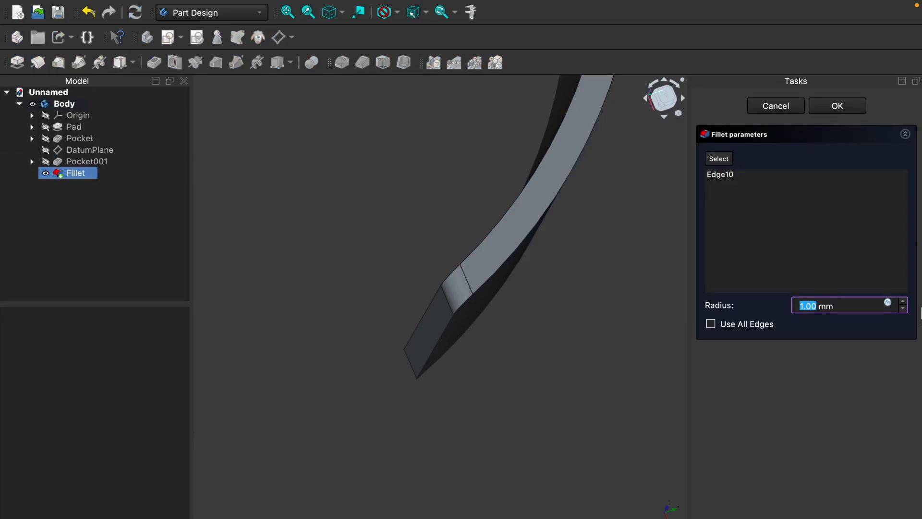
pyautogui.click(904, 302)
pyautogui.click(904, 302)
pyautogui.click(904, 302)
pyautogui.click(904, 302)
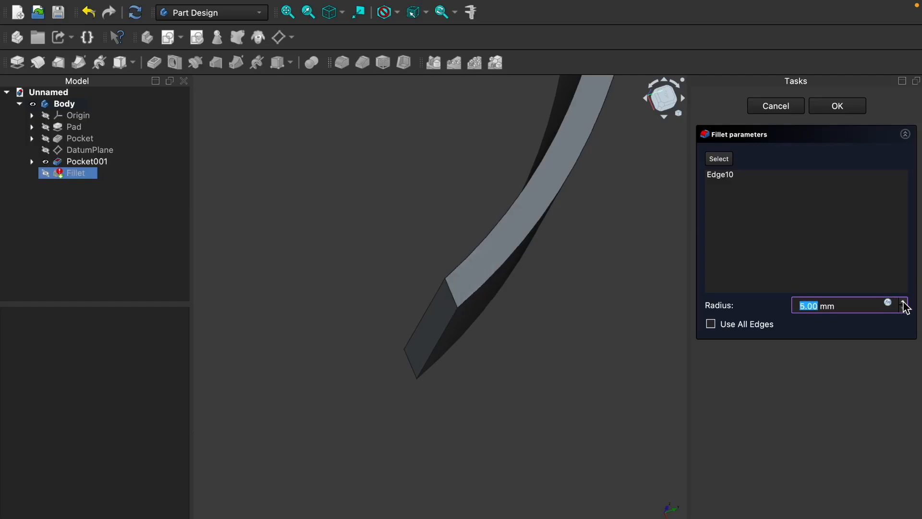
pyautogui.click(903, 309)
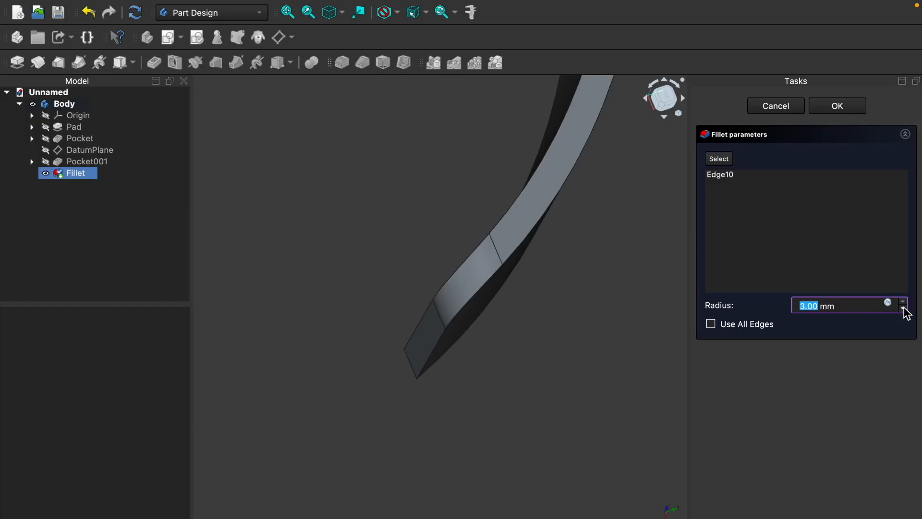
# Try to pick the matching upper corner edge at the gap's opposite end, and accept the fillet
pyautogui.moveTo(536, 397)
pyautogui.mouseDown(button='middle')
pyautogui.moveTo(525, 375)
pyautogui.moveTo(530, 389)
pyautogui.mouseUp(button='middle')
pyautogui.scroll(-5, 523, 381)
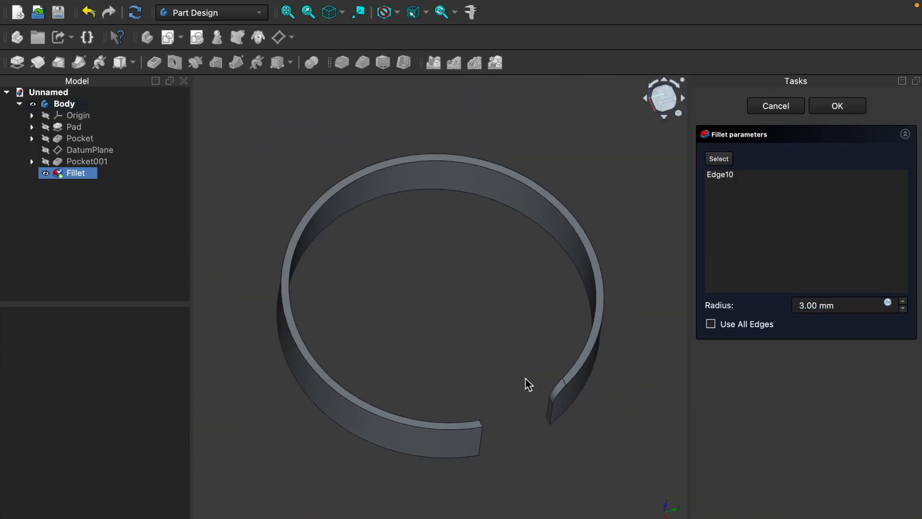
pyautogui.moveTo(571, 433); pyautogui.dragTo(539, 403, button='middle')
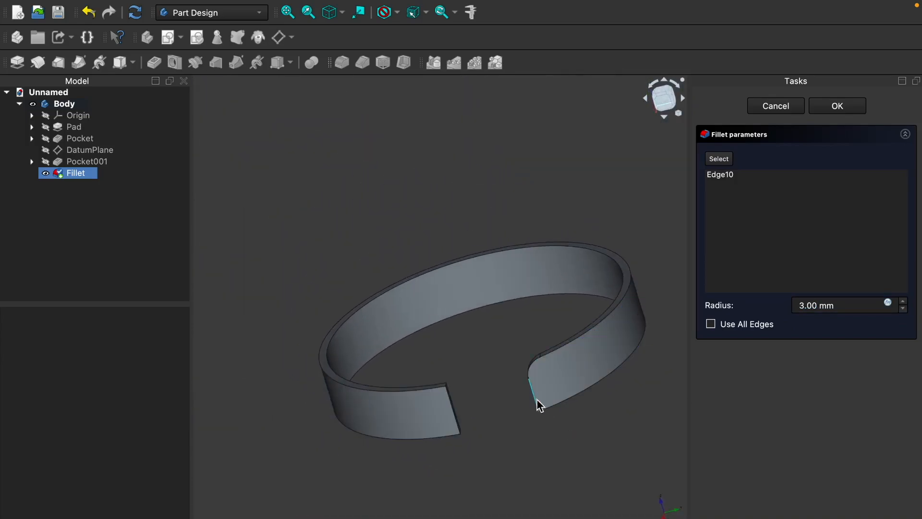
pyautogui.scroll(4, 449, 392)
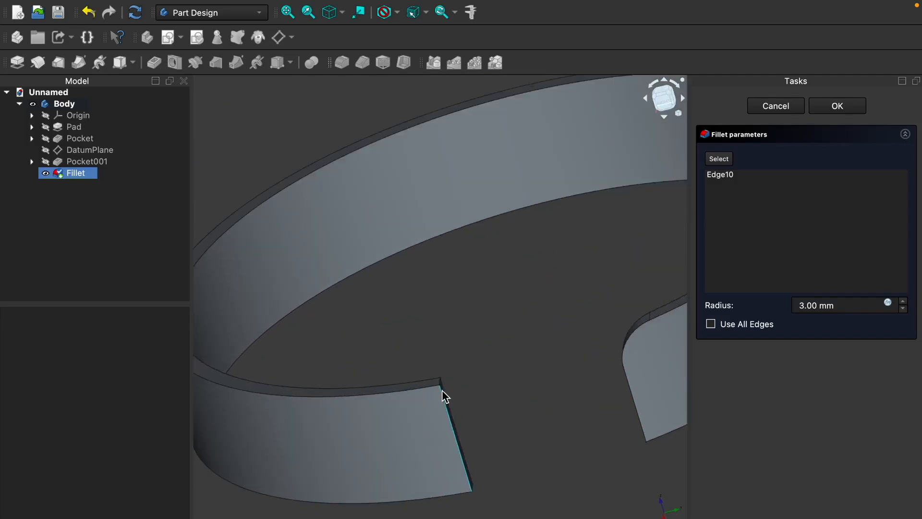
pyautogui.scroll(3, 444, 385)
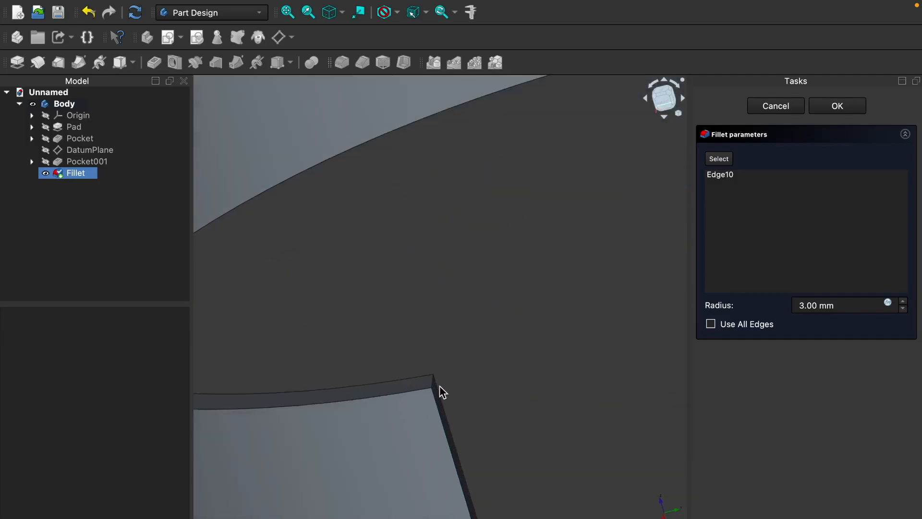
pyautogui.click(435, 386)
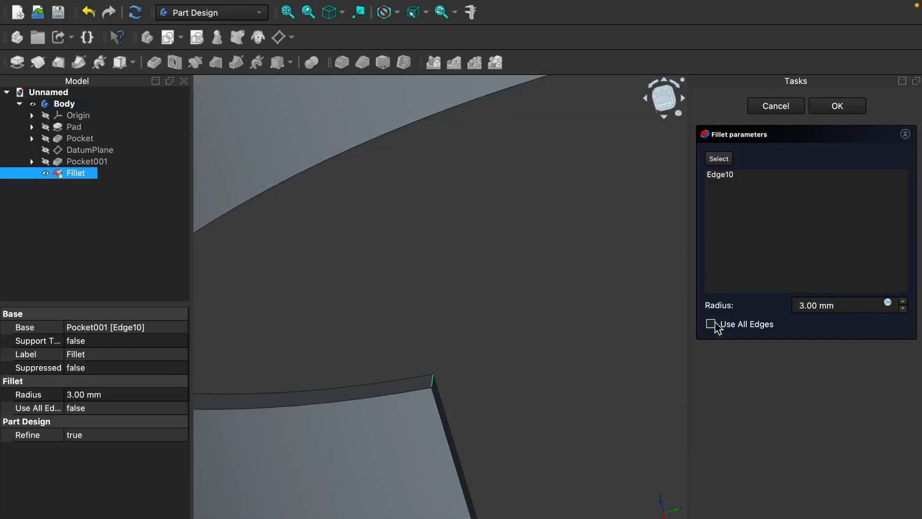
pyautogui.click(839, 110)
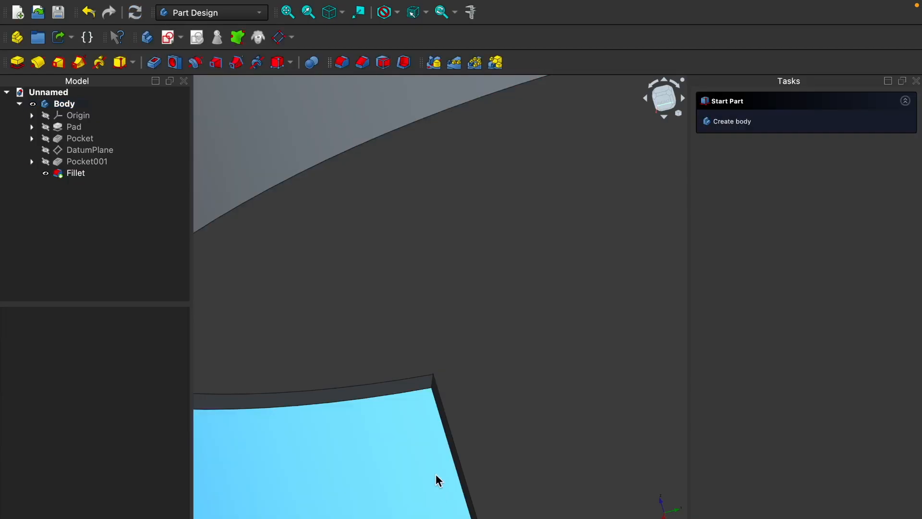
# Fillet the upper corner edge at the gap's opposite end with a 3 mm radius
pyautogui.click(436, 387)
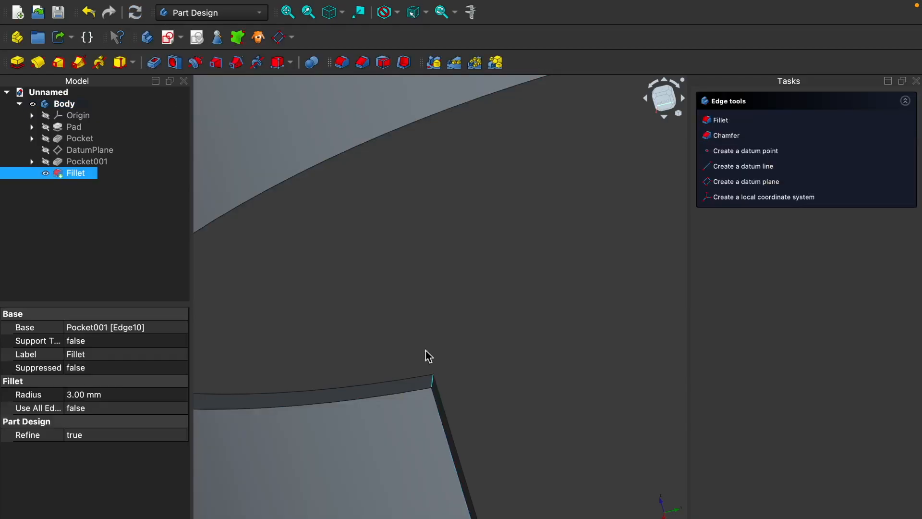
pyautogui.click(342, 63)
pyautogui.click(903, 302)
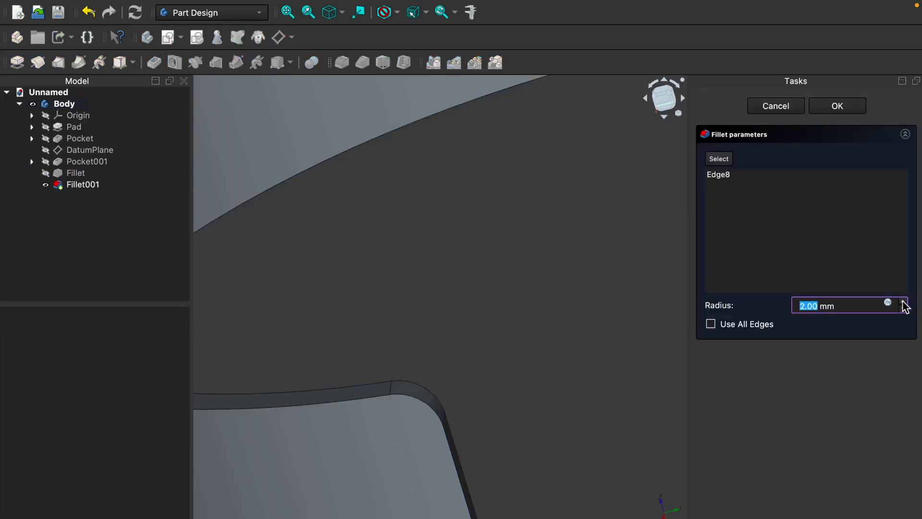
pyautogui.click(902, 302)
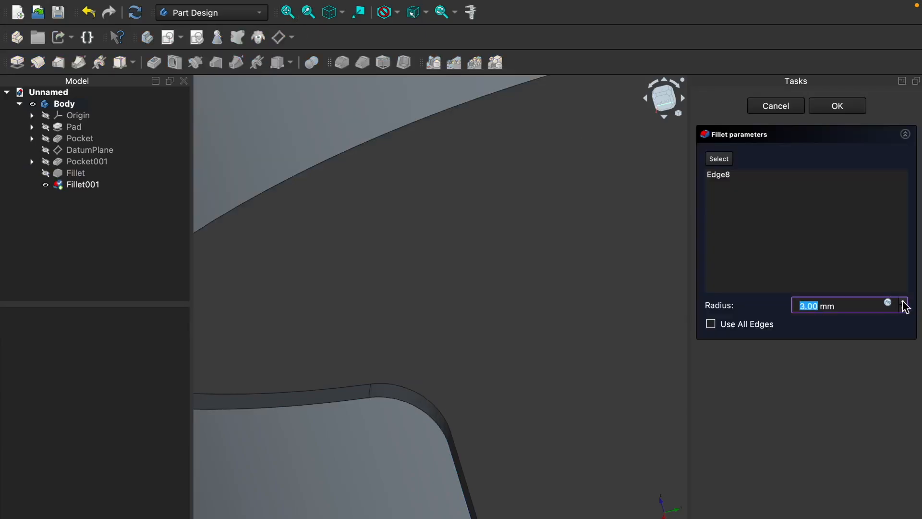
pyautogui.click(837, 106)
pyautogui.press('v')
pyautogui.press('f')
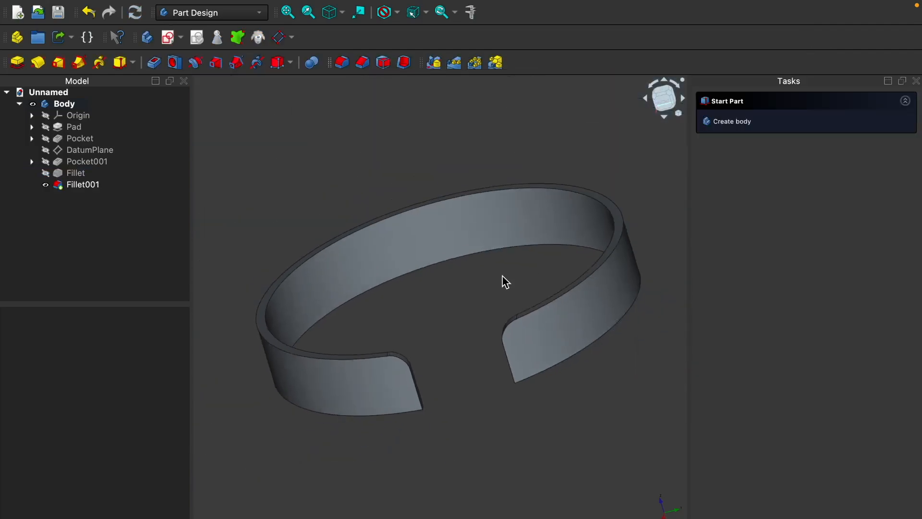
# Fillet the two lower corner edges at both ends of the gap together with a 3 mm radius
pyautogui.scroll(-5, 545, 426)
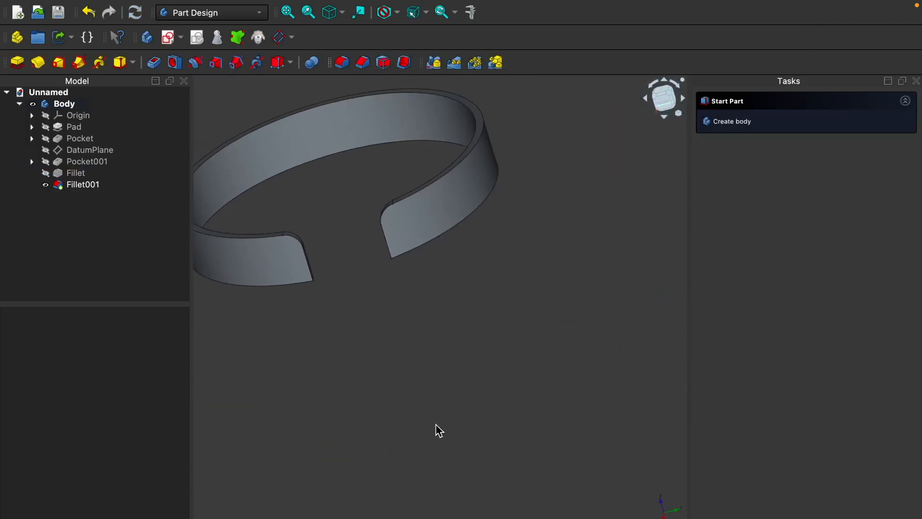
pyautogui.moveTo(436, 409); pyautogui.dragTo(418, 308)
pyautogui.scroll(3, 345, 354)
pyautogui.scroll(3, 347, 359)
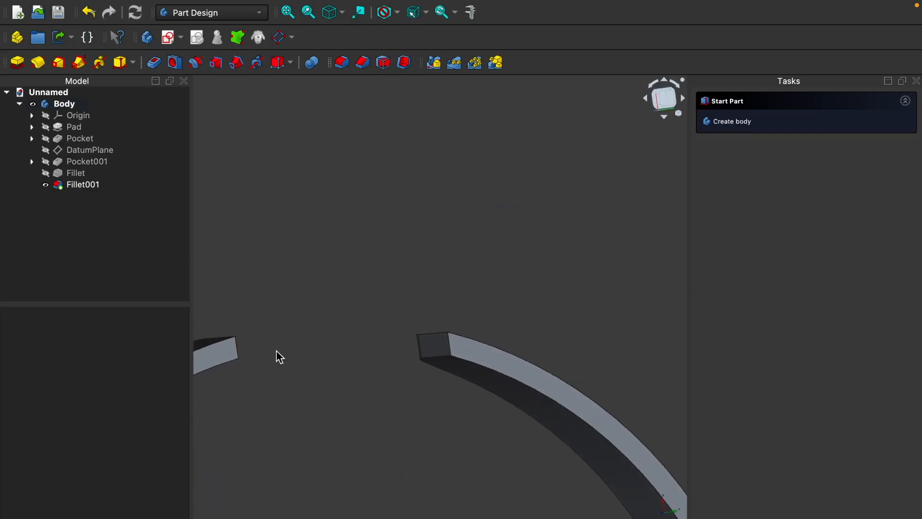
pyautogui.click(237, 352)
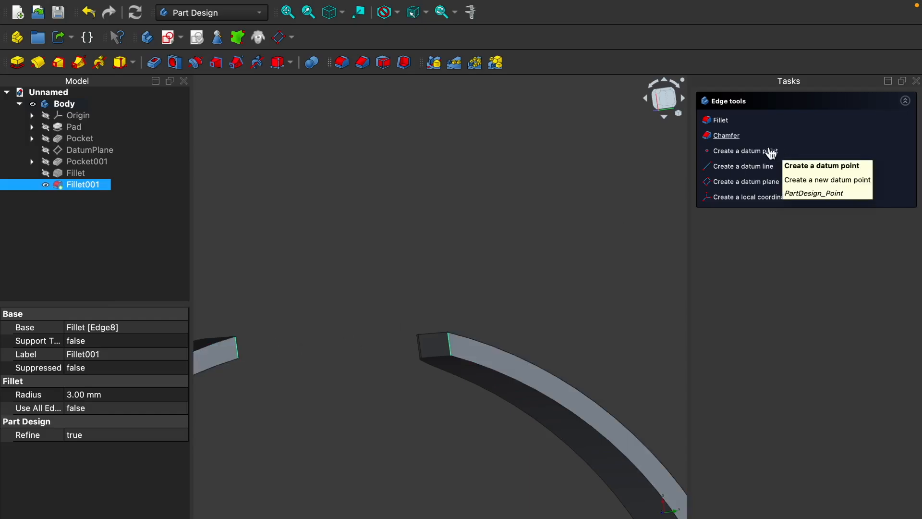
pyautogui.click(717, 121)
pyautogui.click(903, 303)
pyautogui.click(904, 302)
pyautogui.click(903, 303)
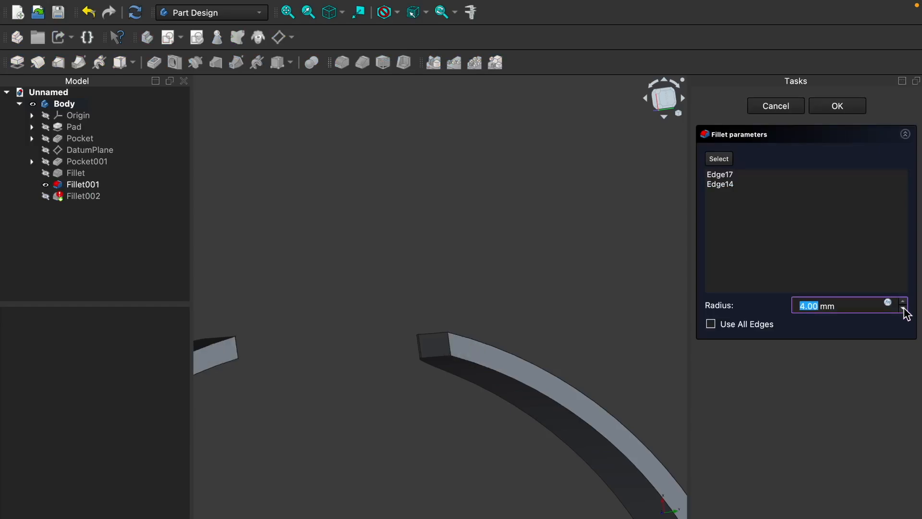
pyautogui.click(903, 310)
# Accept the lower corner fillet, showing the origin planes briefly and hiding them again
pyautogui.click(208, 231)
pyautogui.moveTo(297, 212); pyautogui.dragTo(315, 252, button='middle')
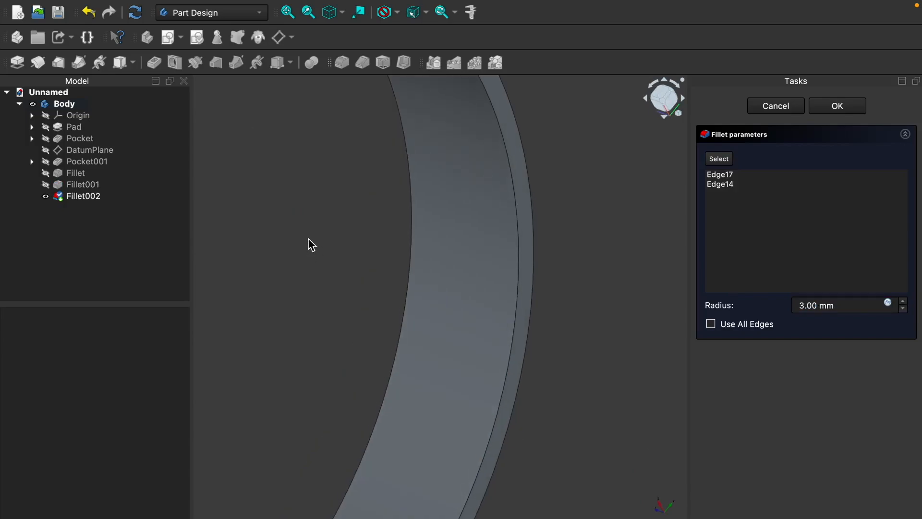
pyautogui.scroll(-1, 295, 238)
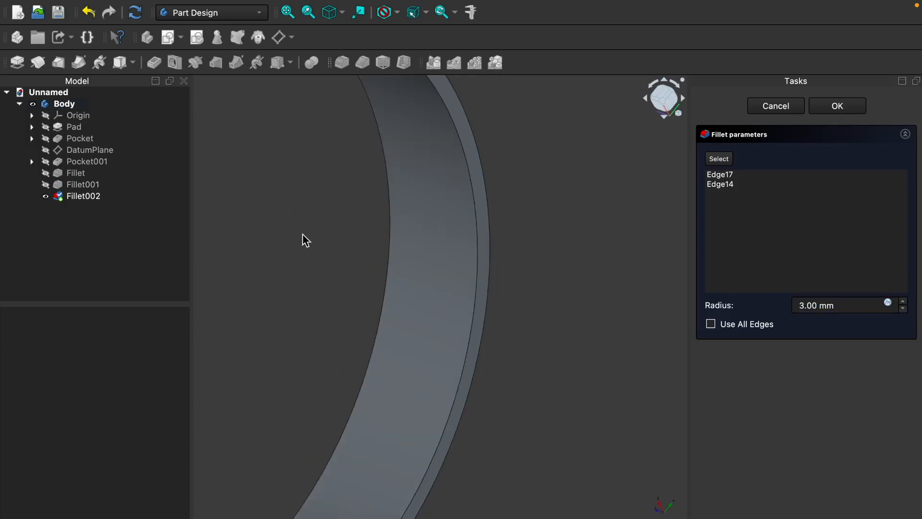
pyautogui.scroll(-3, 337, 239)
pyautogui.moveTo(306, 174); pyautogui.dragTo(382, 198, button='middle')
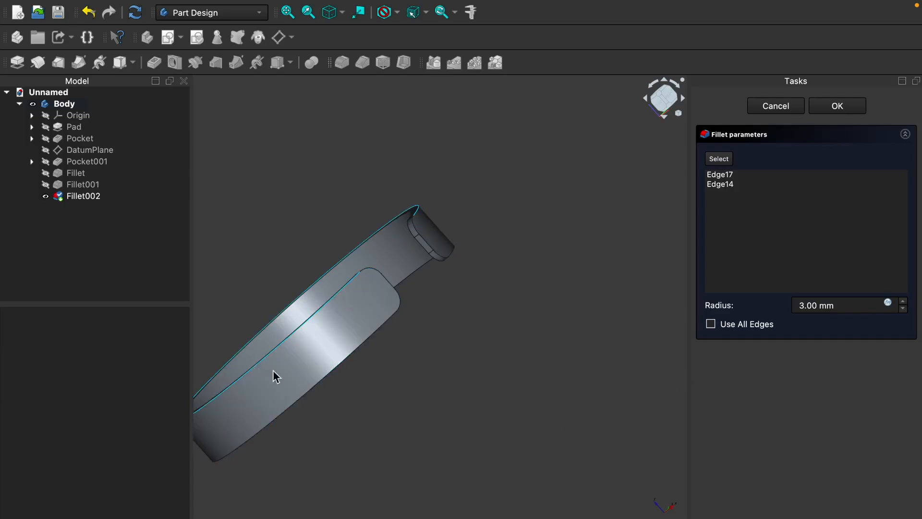
pyautogui.click(287, 381)
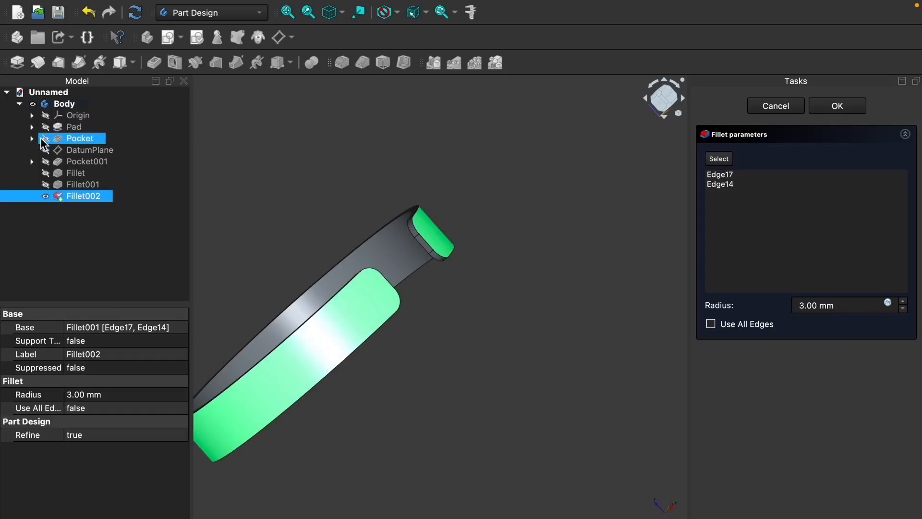
pyautogui.click(47, 117)
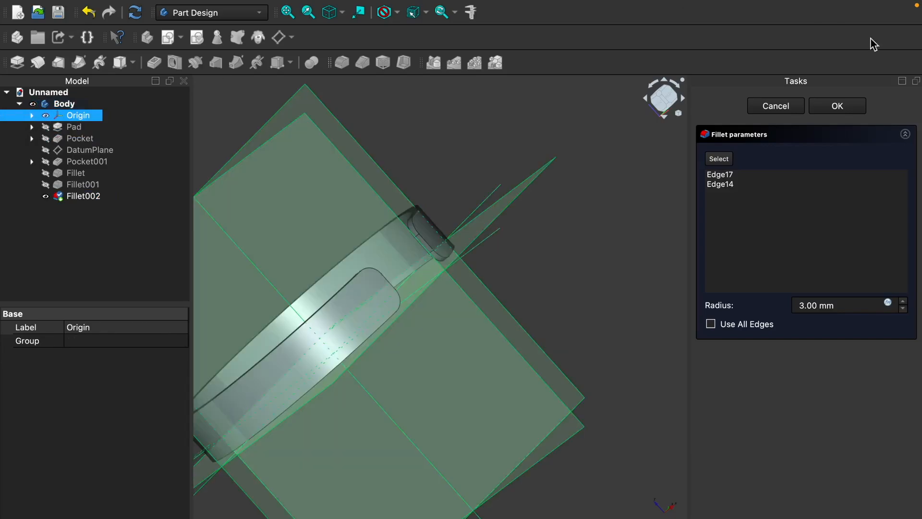
pyautogui.click(846, 108)
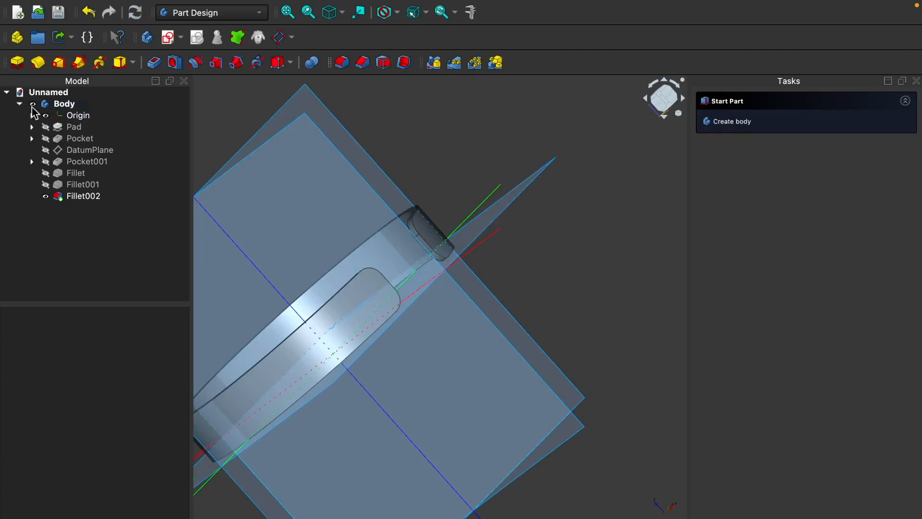
pyautogui.click(46, 117)
# Create a second datum plane, show the origin planes and attach the datum plane to the XZ plane
pyautogui.moveTo(300, 209); pyautogui.dragTo(595, 254, button='middle')
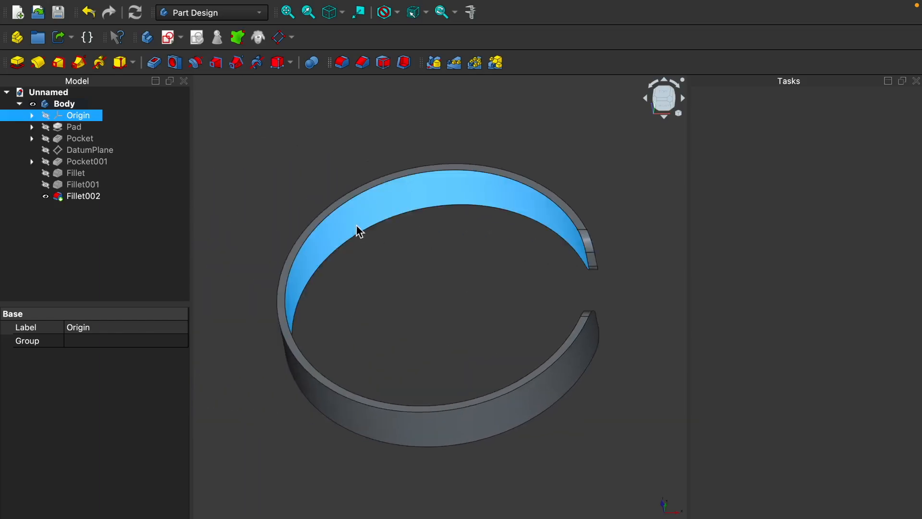
pyautogui.click(280, 38)
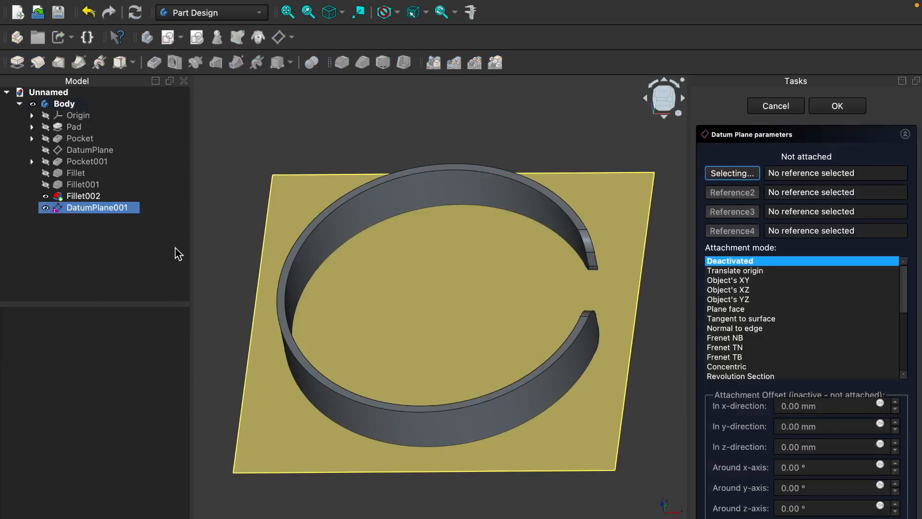
pyautogui.click(739, 177)
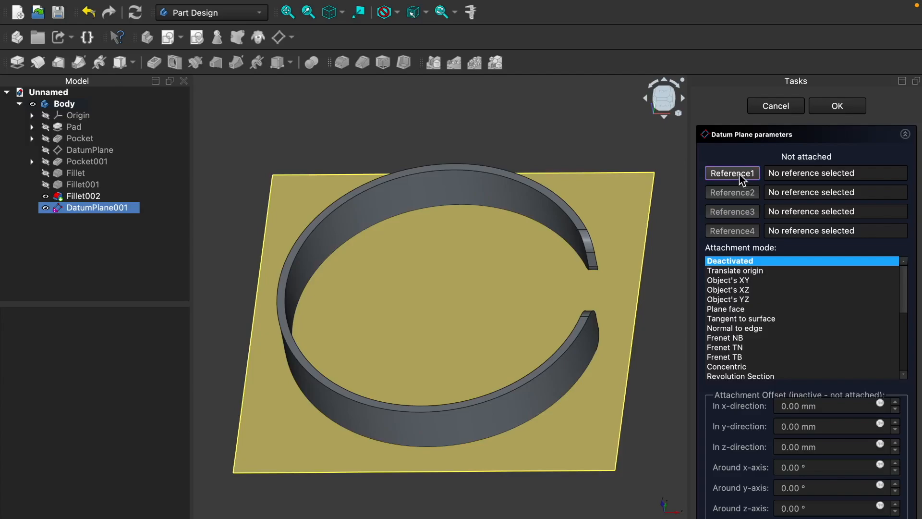
pyautogui.click(47, 120)
pyautogui.click(45, 116)
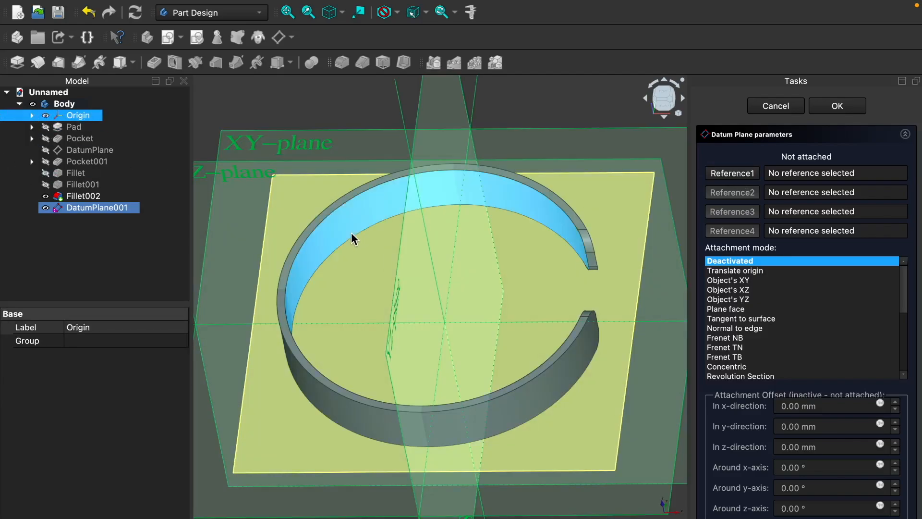
pyautogui.scroll(-5, 355, 236)
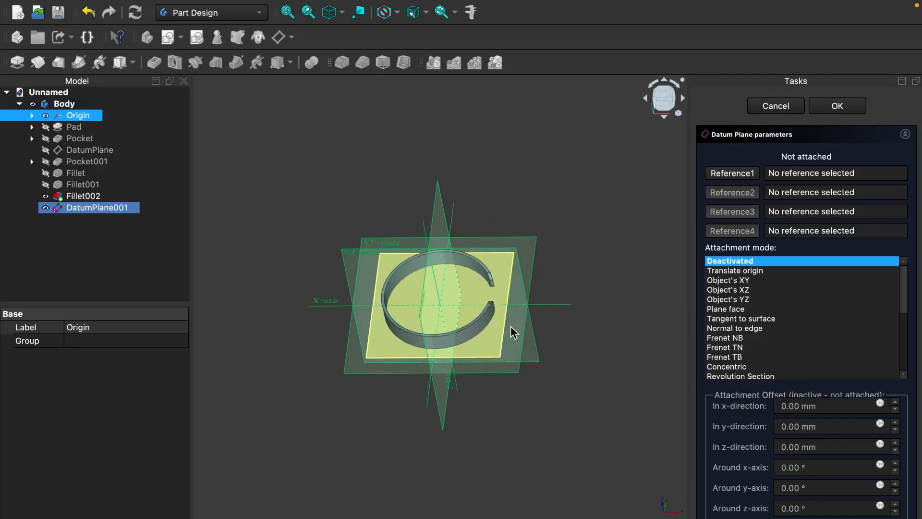
pyautogui.moveTo(513, 424); pyautogui.dragTo(497, 402, button='middle')
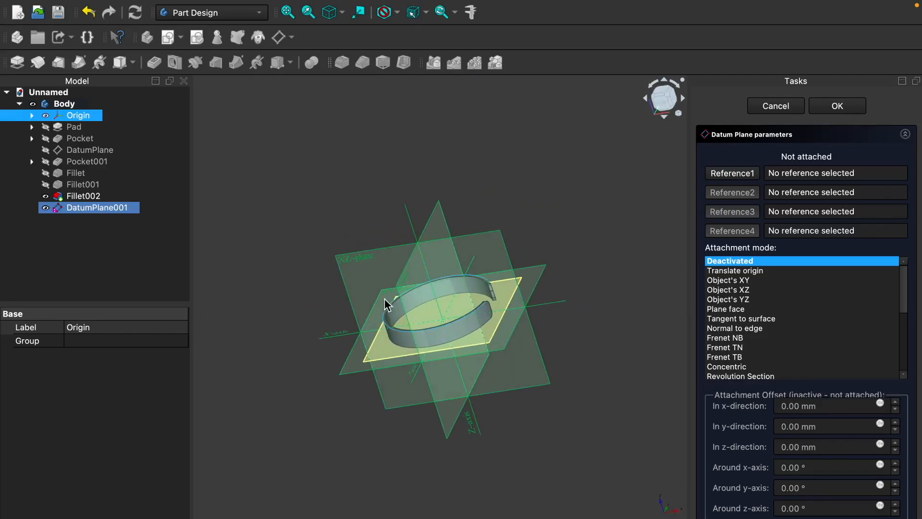
pyautogui.click(350, 258)
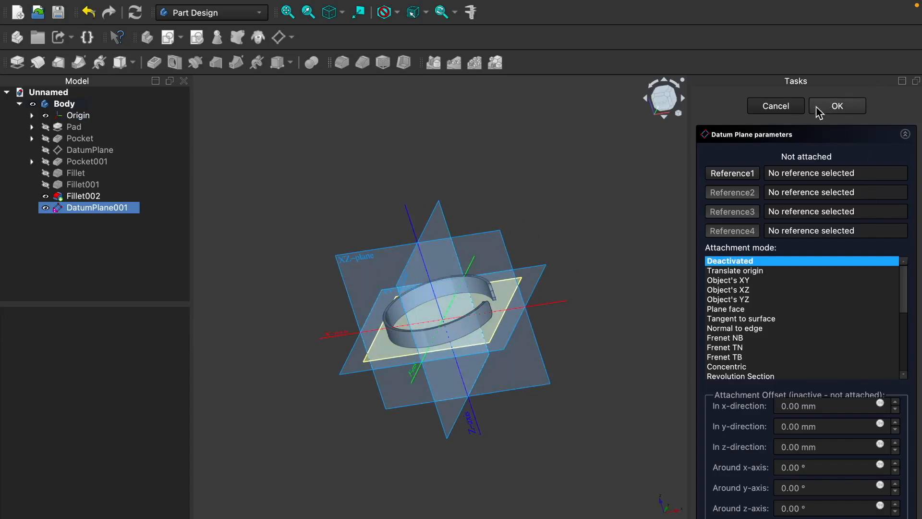
pyautogui.click(748, 175)
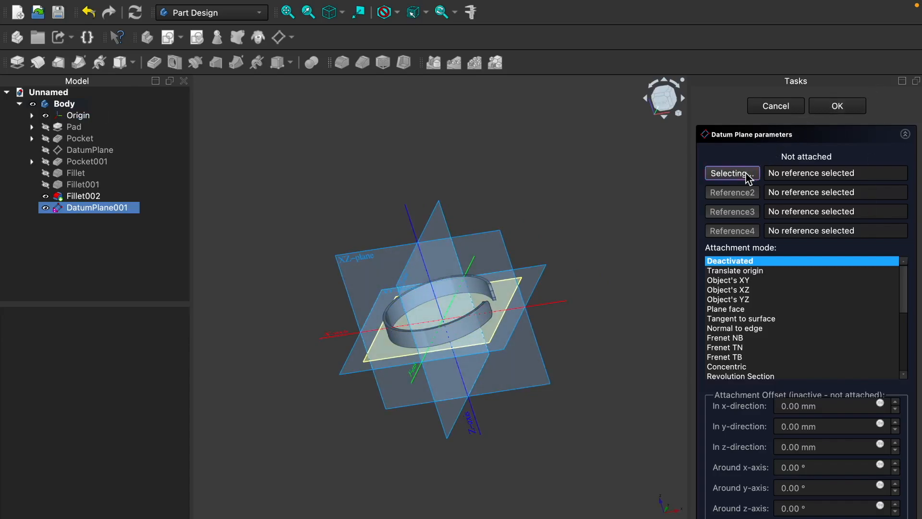
pyautogui.click(353, 265)
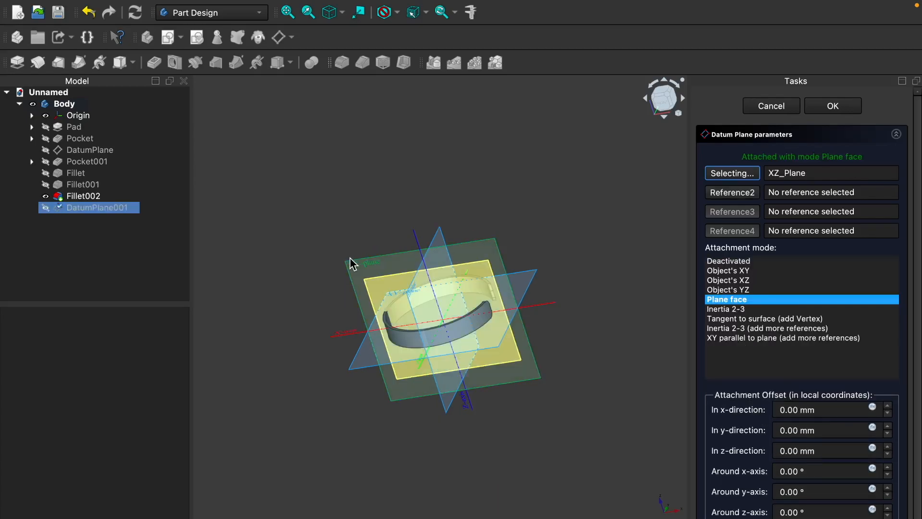
# Accept the XZ-attached datum plane and hide the origin planes
pyautogui.click(831, 104)
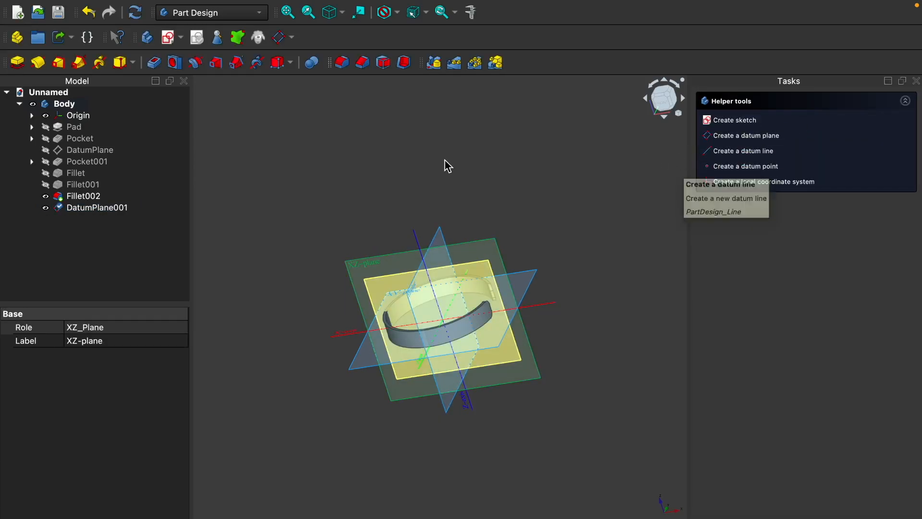
pyautogui.click(45, 118)
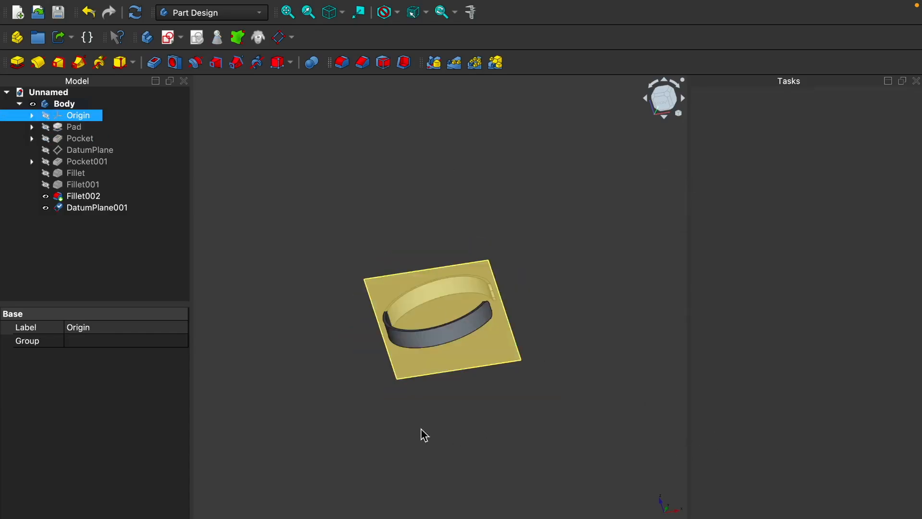
pyautogui.moveTo(330, 412); pyautogui.dragTo(378, 404, button='middle')
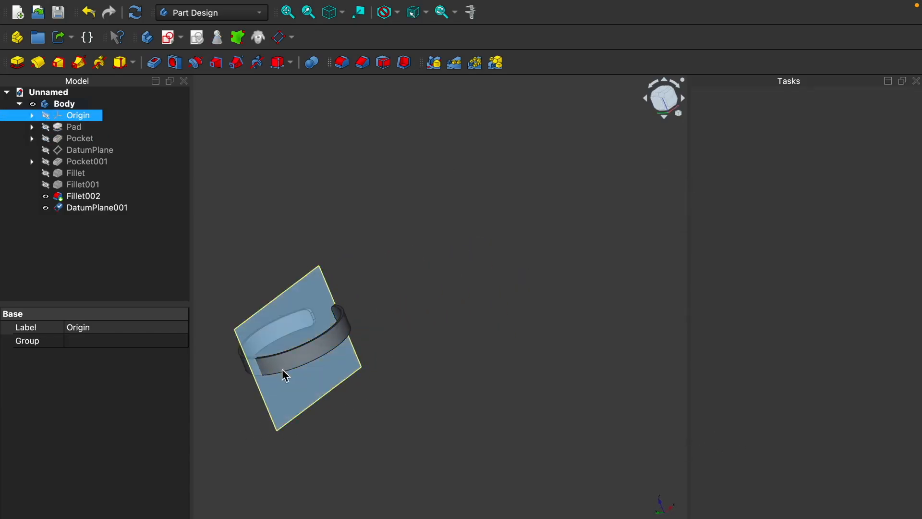
# Offset the new datum plane 30 mm along its local z-direction to the ring's outer surface
pyautogui.click(284, 405)
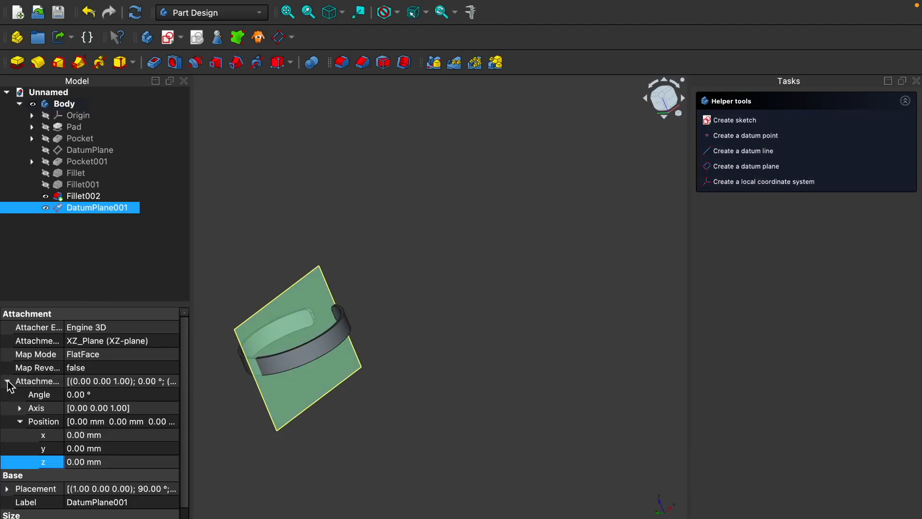
pyautogui.click(88, 461)
pyautogui.click(175, 460)
pyautogui.click(174, 460)
pyautogui.click(174, 460)
pyautogui.click(175, 461)
pyautogui.click(175, 460)
pyautogui.click(174, 461)
pyautogui.click(175, 461)
pyautogui.click(174, 461)
pyautogui.click(174, 461)
pyautogui.click(174, 461)
pyautogui.click(175, 460)
pyautogui.click(175, 461)
pyautogui.click(174, 461)
pyautogui.click(174, 460)
pyautogui.click(174, 461)
pyautogui.click(175, 461)
pyautogui.click(175, 461)
pyautogui.click(174, 461)
pyautogui.click(174, 461)
pyautogui.click(174, 461)
pyautogui.click(175, 460)
pyautogui.click(174, 460)
pyautogui.click(175, 461)
pyautogui.click(174, 461)
pyautogui.click(174, 461)
pyautogui.click(175, 461)
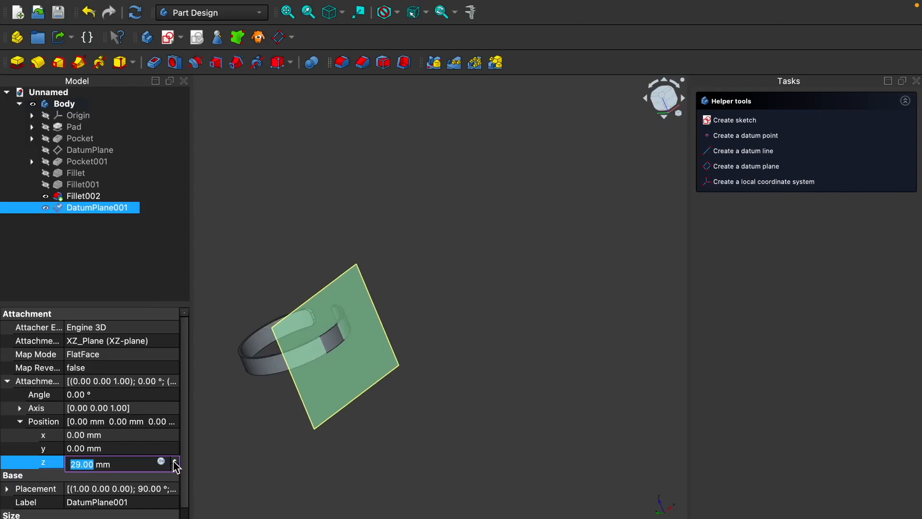
pyautogui.click(175, 461)
pyautogui.click(545, 235)
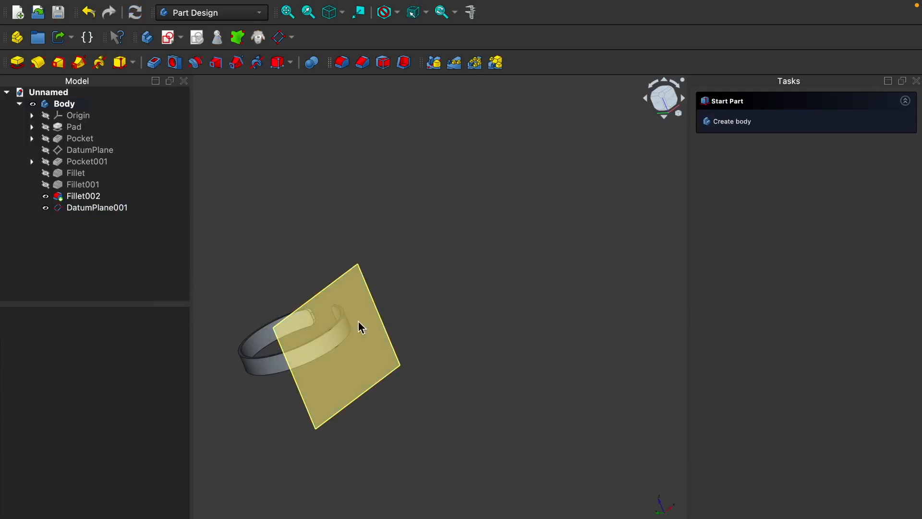
# Create a new sketch on the offset datum plane
pyautogui.click(367, 325)
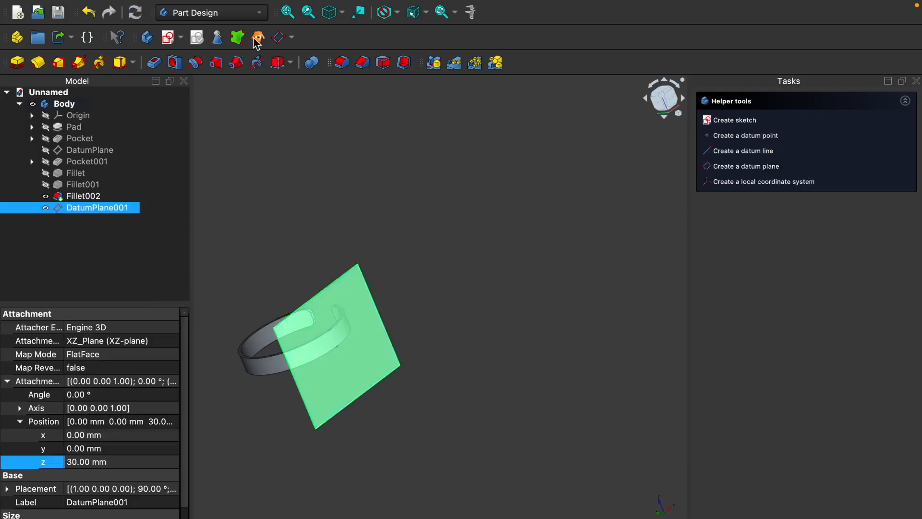
pyautogui.click(168, 39)
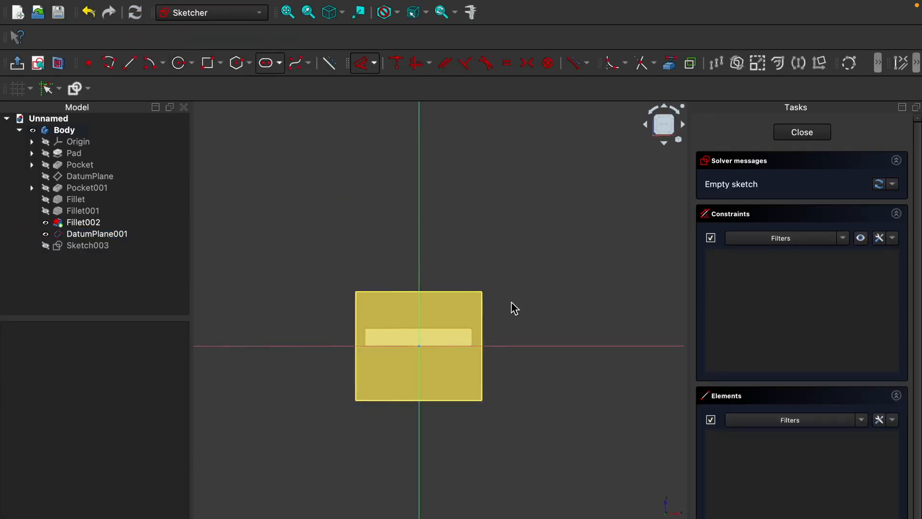
pyautogui.scroll(5, 420, 354)
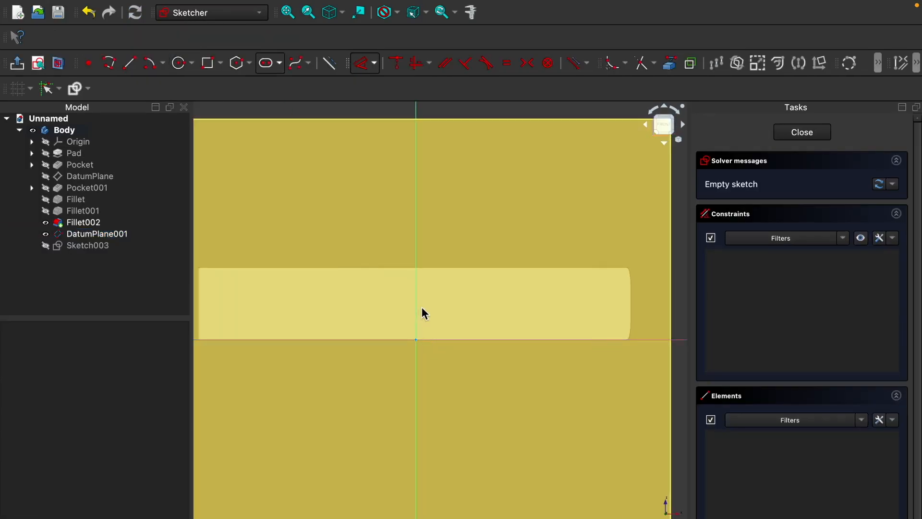
# Sketch a downward-pointing equilateral triangle near the vertical axis, keeping it within the ring's band height, and close the sketch
pyautogui.click(217, 66)
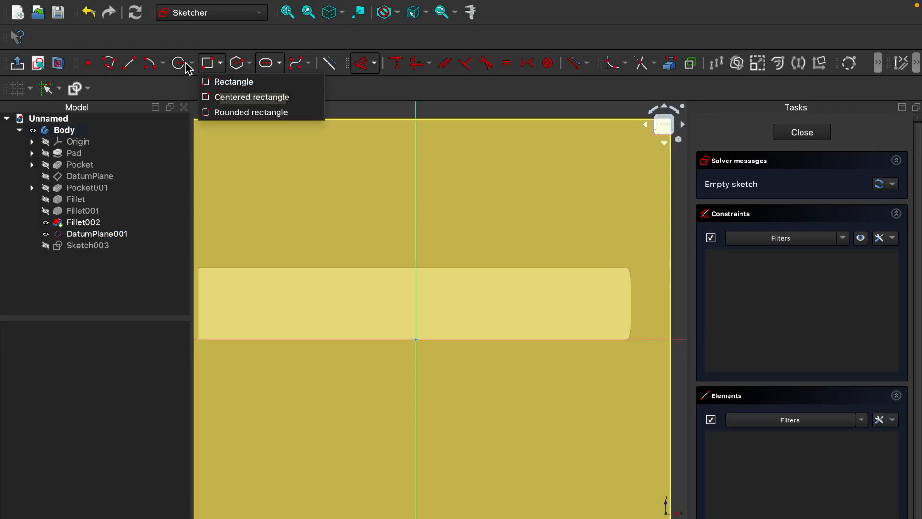
pyautogui.click(251, 68)
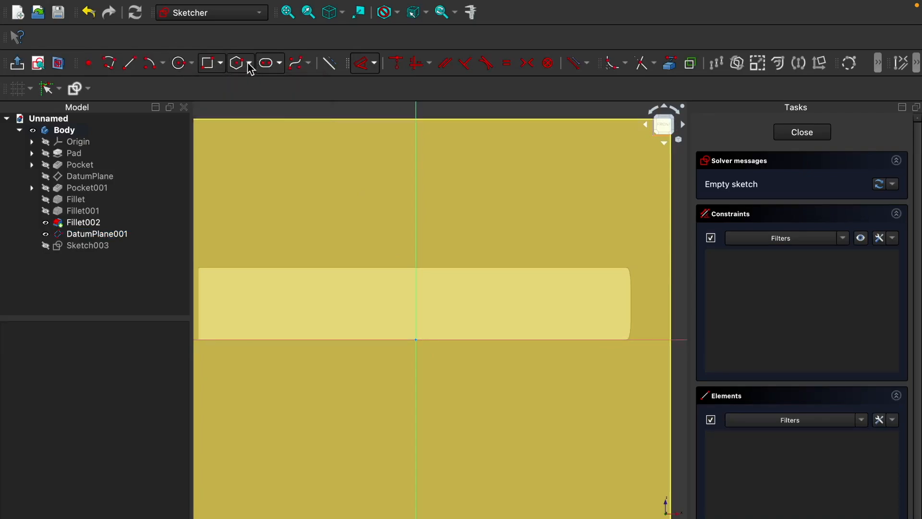
pyautogui.click(250, 68)
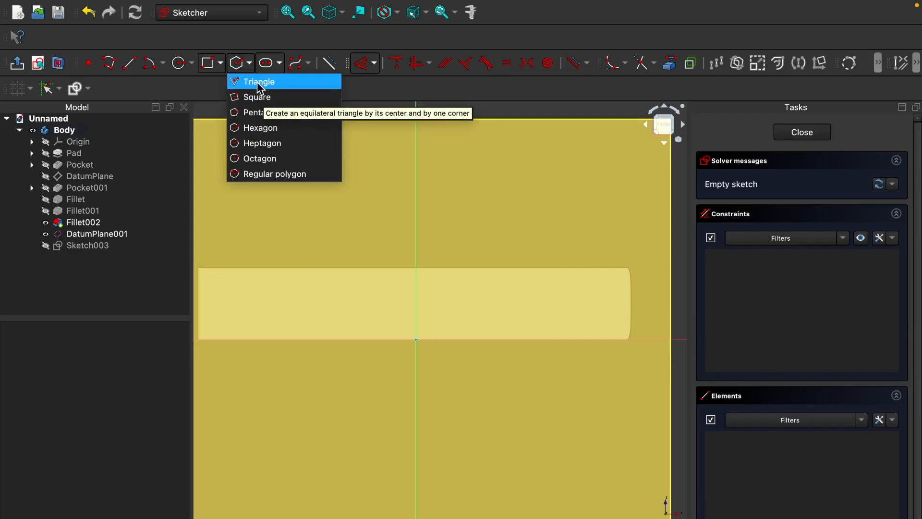
pyautogui.click(259, 84)
pyautogui.click(411, 300)
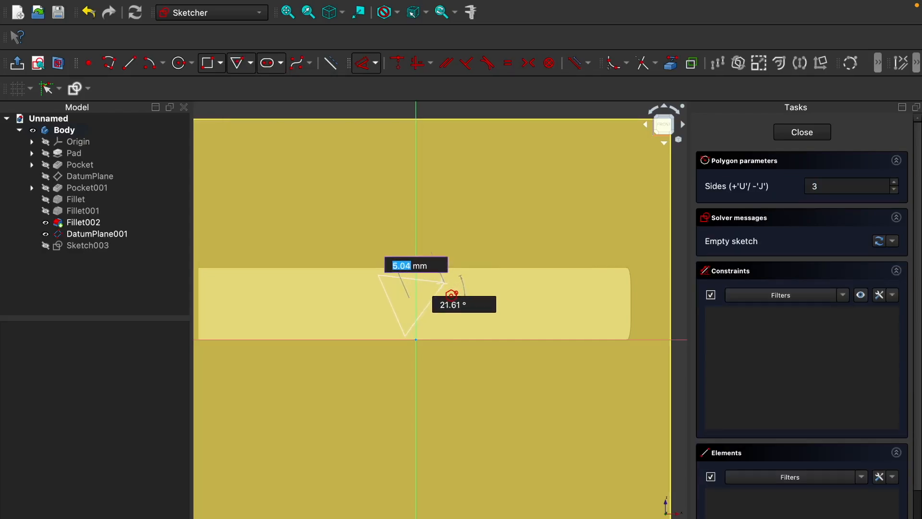
pyautogui.click(439, 290)
pyautogui.moveTo(431, 279)
pyautogui.mouseDown()
pyautogui.moveTo(438, 290)
pyautogui.moveTo(432, 283)
pyautogui.moveTo(399, 303)
pyautogui.moveTo(408, 303)
pyautogui.moveTo(394, 286)
pyautogui.moveTo(420, 285)
pyautogui.mouseUp()
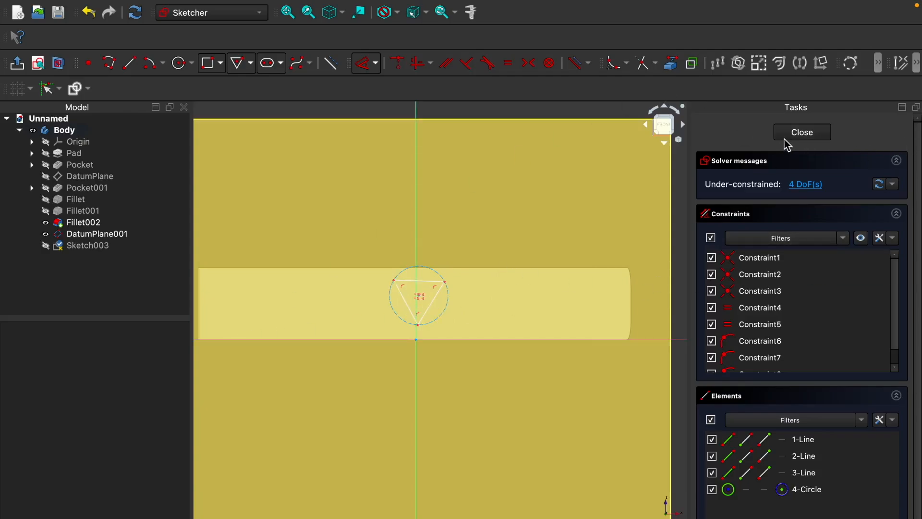
pyautogui.click(804, 134)
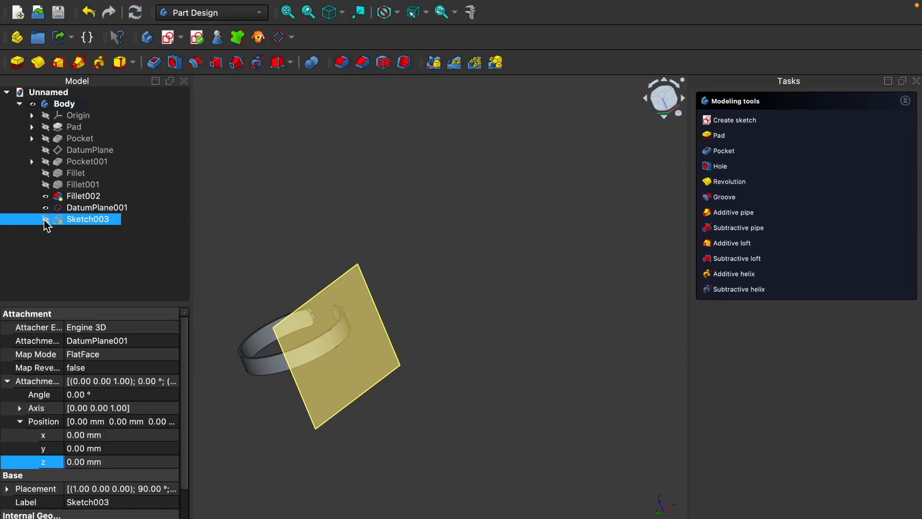
# Hide the offset datum plane and cut the triangle sketch through the ring's wall as a 5 mm pocket
pyautogui.click(46, 208)
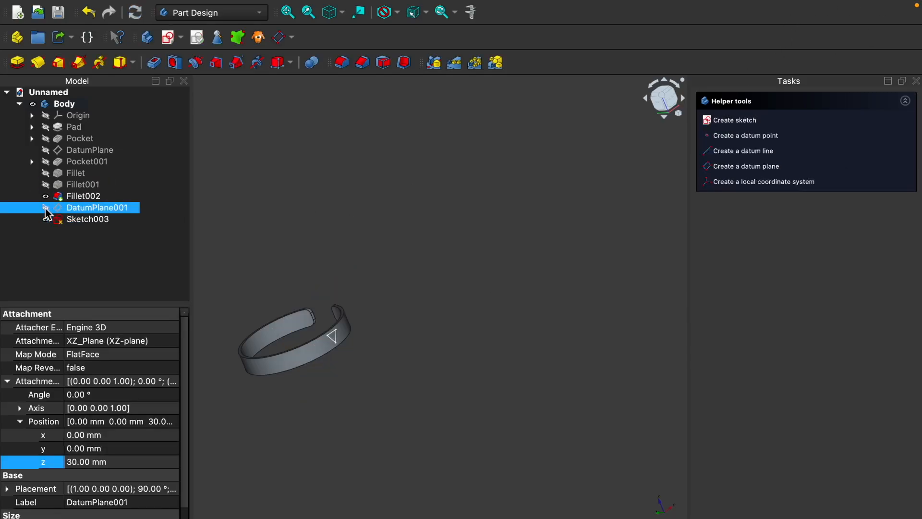
pyautogui.moveTo(398, 366); pyautogui.dragTo(353, 393, button='middle')
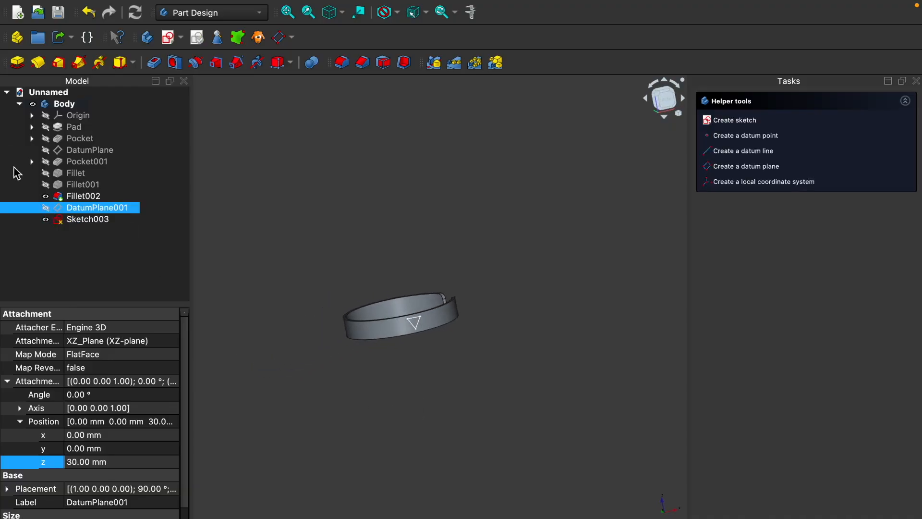
pyautogui.click(77, 219)
pyautogui.scroll(5, 554, 343)
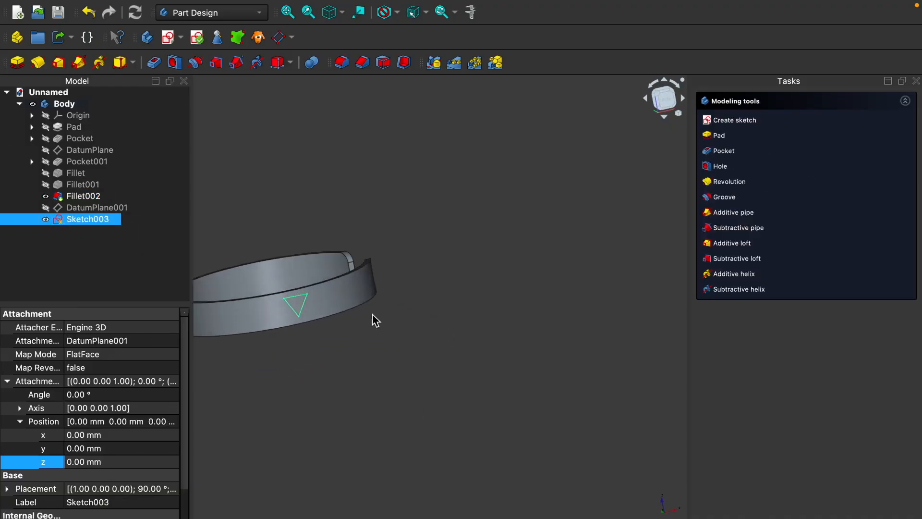
pyautogui.moveTo(444, 292); pyautogui.dragTo(425, 294, button='middle')
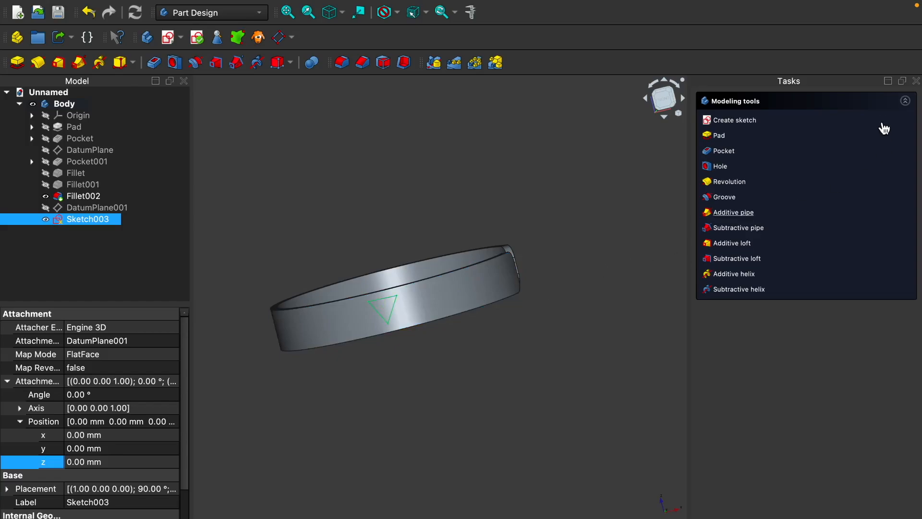
pyautogui.click(720, 153)
pyautogui.moveTo(556, 185); pyautogui.dragTo(561, 205, button='middle')
pyautogui.click(848, 108)
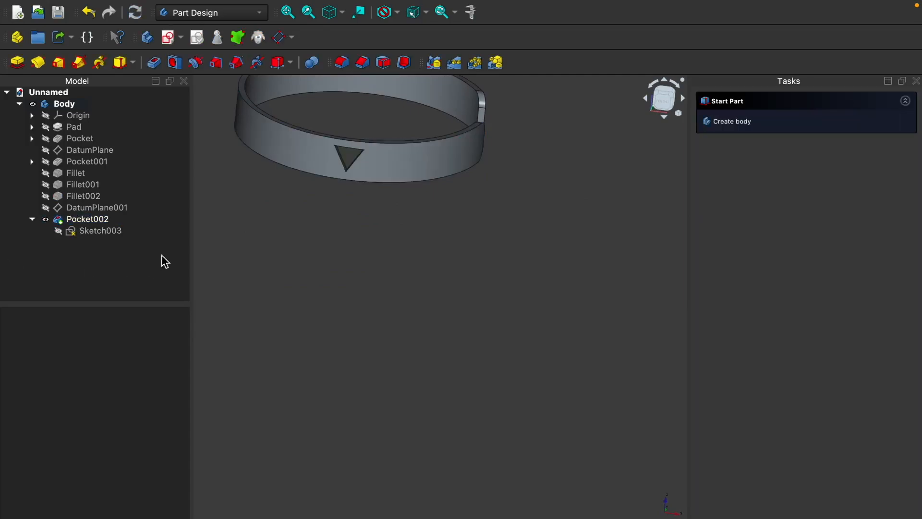
# Start a polar pattern of the triangular pocket with the base Z axis as its rotation axis
pyautogui.click(96, 219)
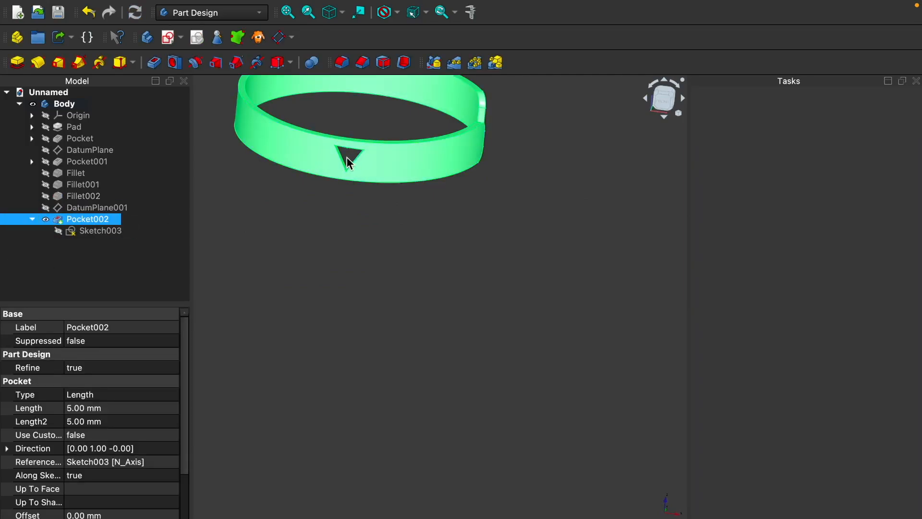
pyautogui.click(465, 205)
pyautogui.moveTo(539, 156); pyautogui.dragTo(522, 146, button='middle')
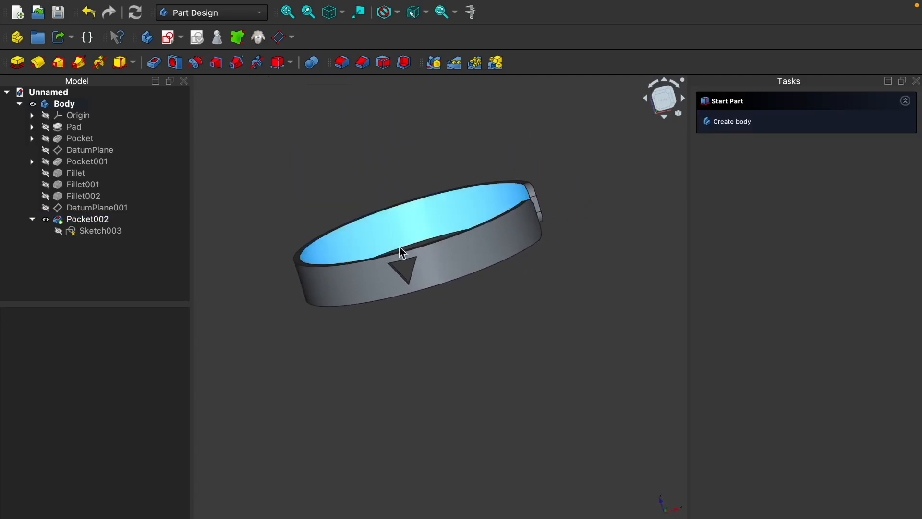
pyautogui.moveTo(477, 173); pyautogui.dragTo(453, 148, button='middle')
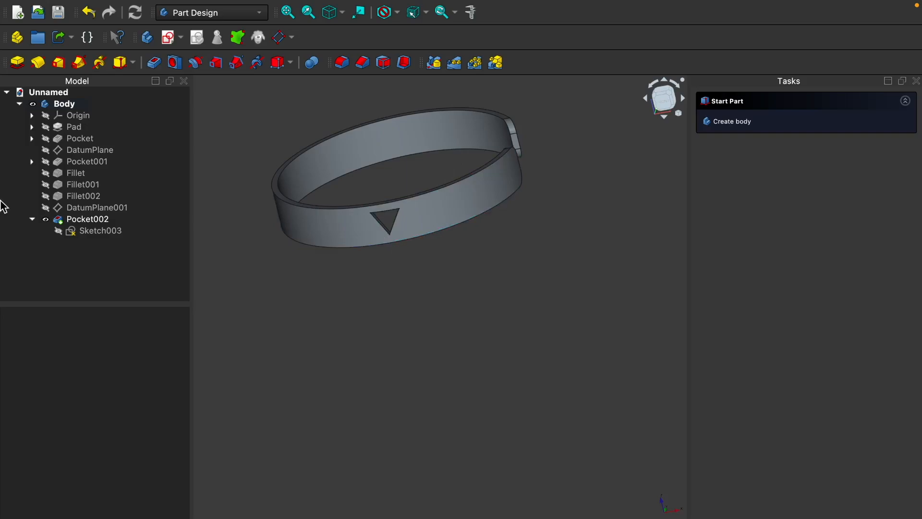
pyautogui.click(72, 221)
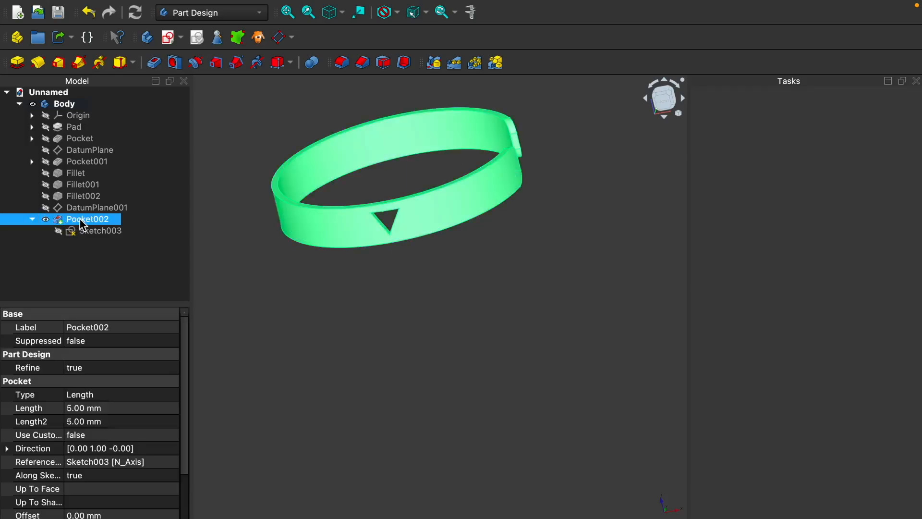
pyautogui.click(474, 63)
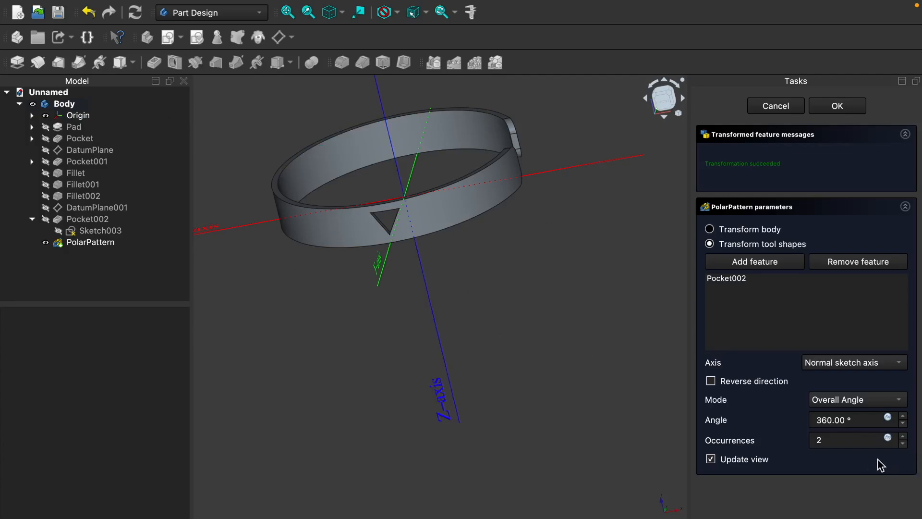
pyautogui.moveTo(293, 247); pyautogui.dragTo(288, 226, button='middle')
pyautogui.click(858, 366)
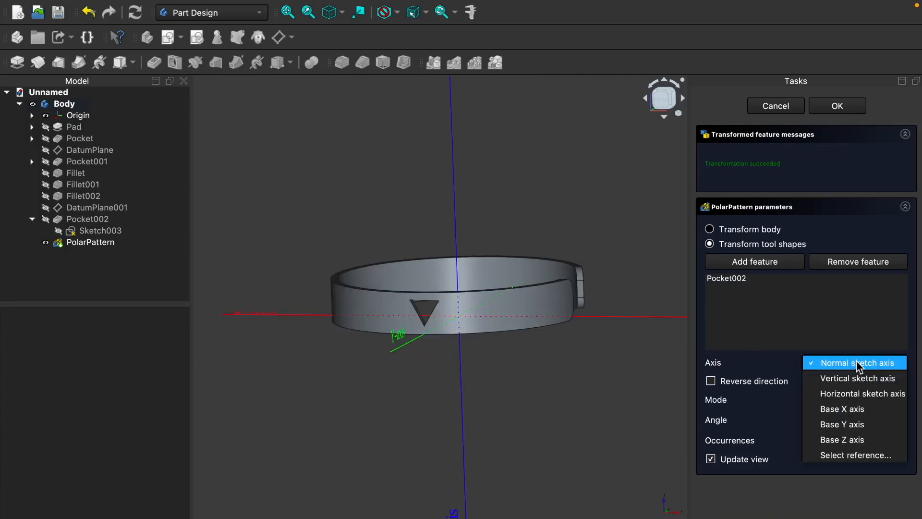
pyautogui.click(855, 439)
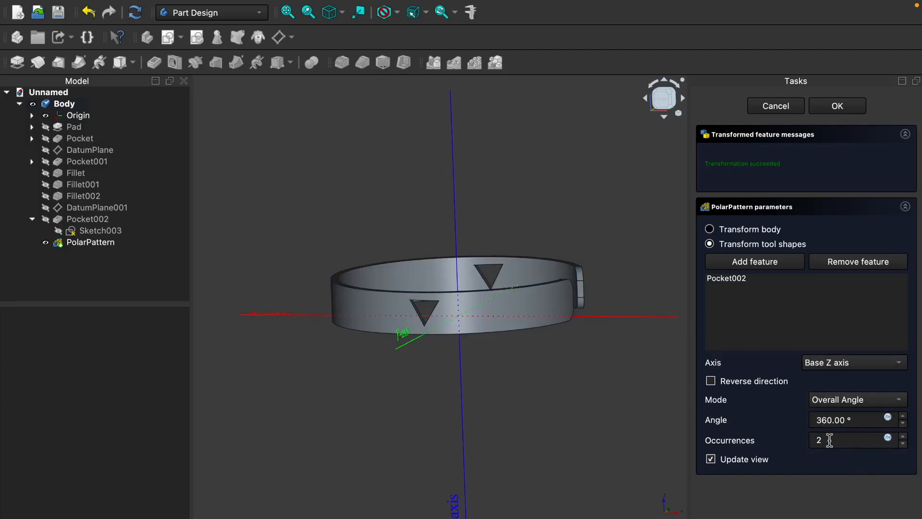
# Set the polar pattern to 6 occurrences over 360° and accept it
pyautogui.click(904, 436)
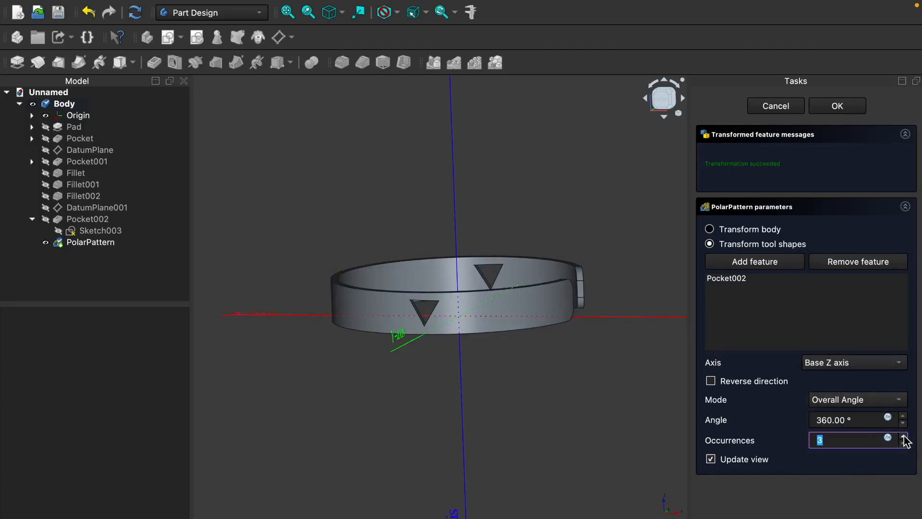
pyautogui.moveTo(535, 375); pyautogui.dragTo(555, 395, button='middle')
pyautogui.click(903, 436)
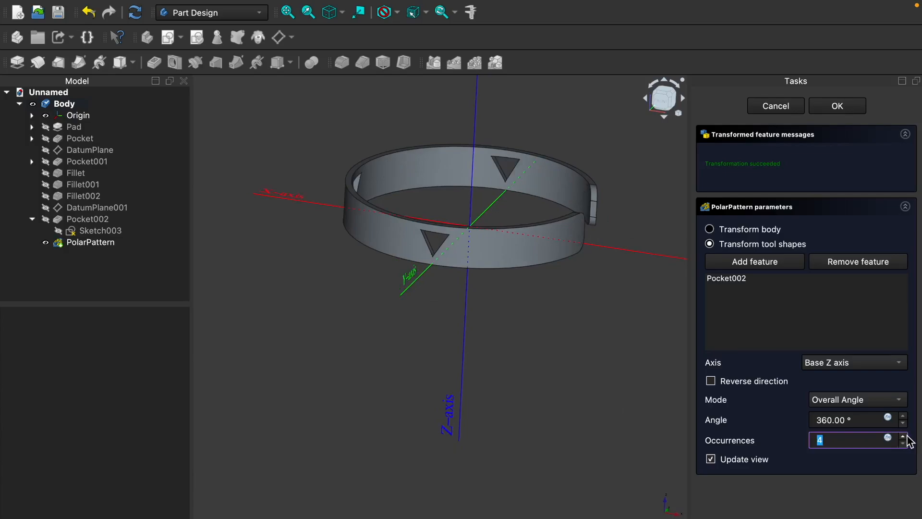
pyautogui.moveTo(624, 238); pyautogui.dragTo(605, 243, button='middle')
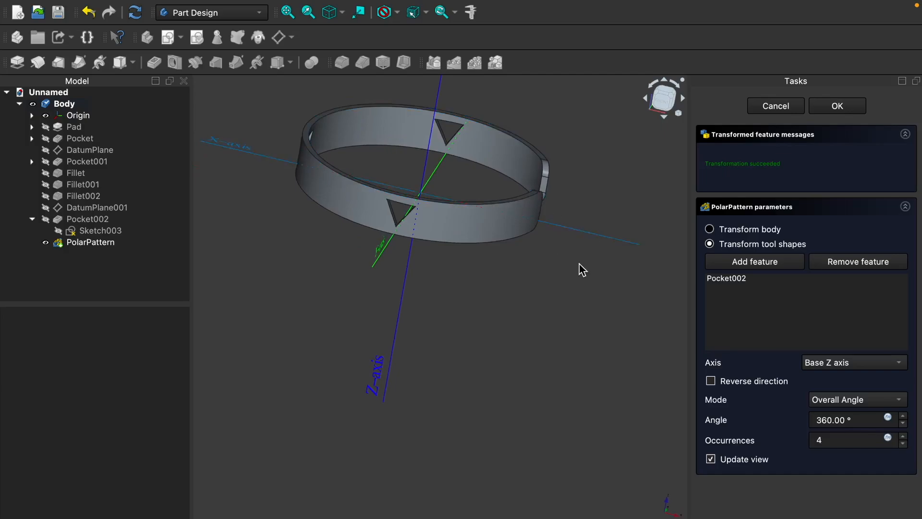
pyautogui.scroll(5, 544, 259)
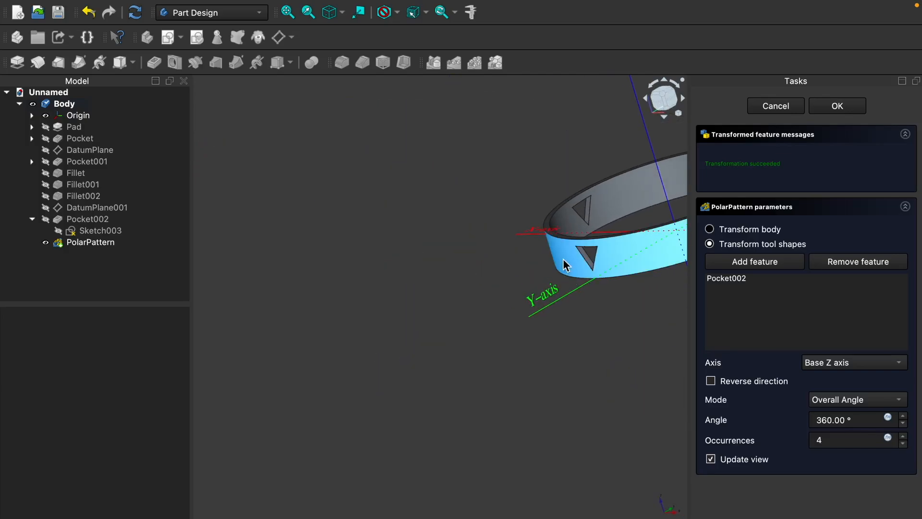
pyautogui.scroll(-5, 565, 263)
pyautogui.moveTo(548, 300); pyautogui.dragTo(503, 246, button='middle')
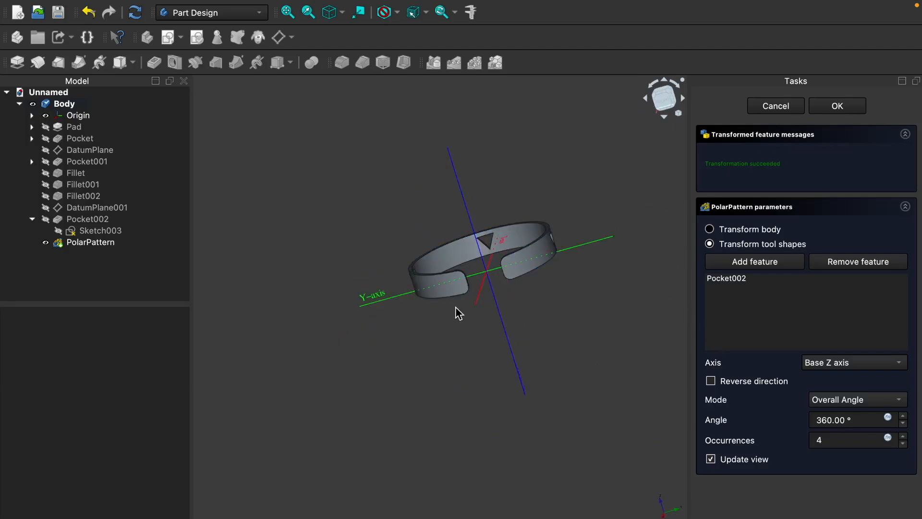
pyautogui.moveTo(444, 301); pyautogui.dragTo(563, 324, button='middle')
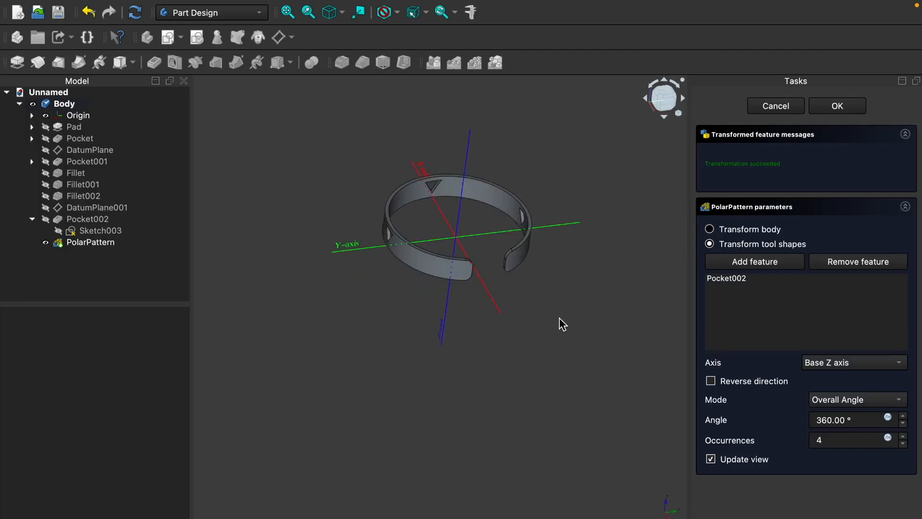
pyautogui.click(903, 436)
pyautogui.moveTo(373, 451)
pyautogui.mouseDown(button='middle')
pyautogui.moveTo(397, 443)
pyautogui.moveTo(368, 442)
pyautogui.mouseUp(button='middle')
pyautogui.click(904, 437)
pyautogui.moveTo(538, 395); pyautogui.dragTo(518, 384, button='middle')
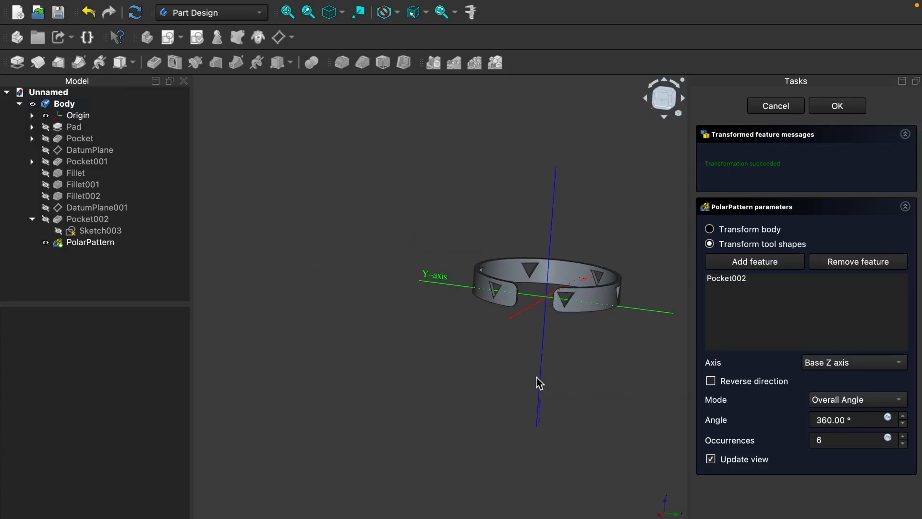
pyautogui.click(842, 110)
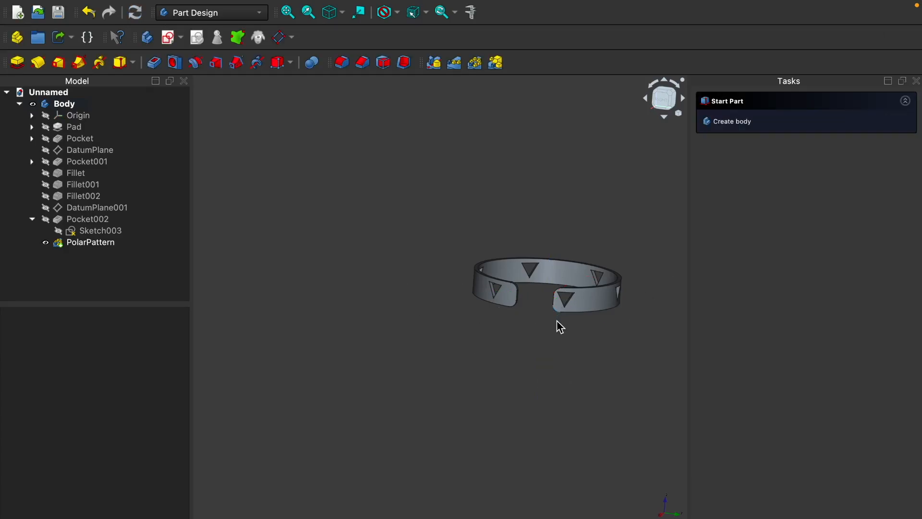
# Examine the outer face of the patterned ring, briefly showing the origin planes to compare their position with it
pyautogui.scroll(5, 548, 317)
pyautogui.moveTo(496, 219); pyautogui.dragTo(513, 364, button='middle')
pyautogui.moveTo(403, 294)
pyautogui.mouseDown(button='middle')
pyautogui.moveTo(381, 305)
pyautogui.moveTo(416, 289)
pyautogui.moveTo(437, 293)
pyautogui.moveTo(389, 294)
pyautogui.mouseUp(button='middle')
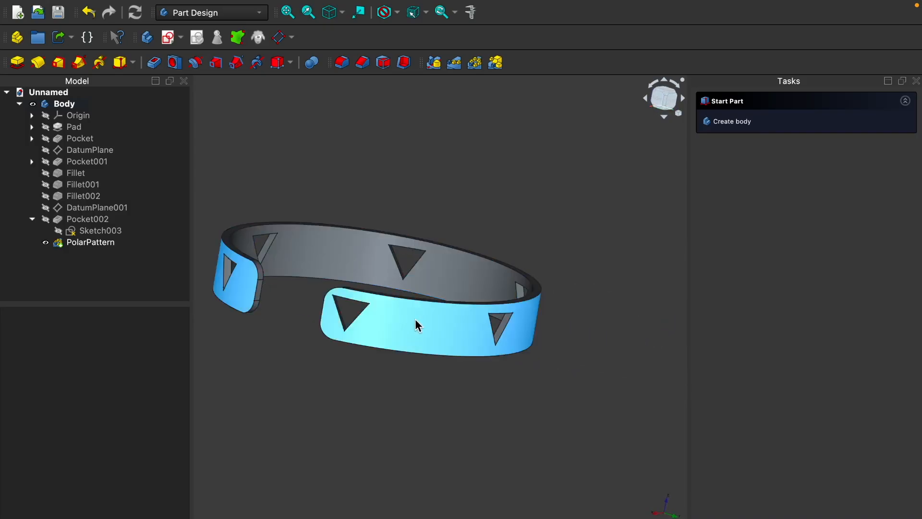
pyautogui.click(360, 326)
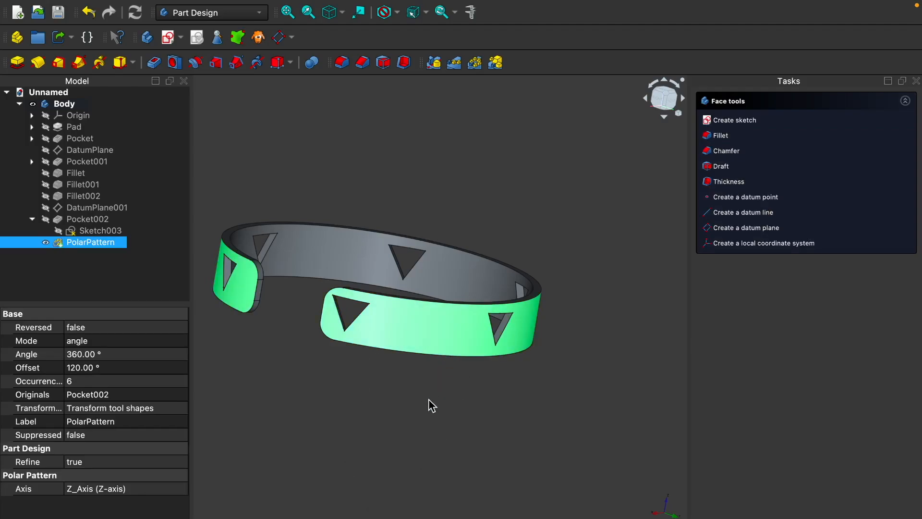
pyautogui.click(45, 116)
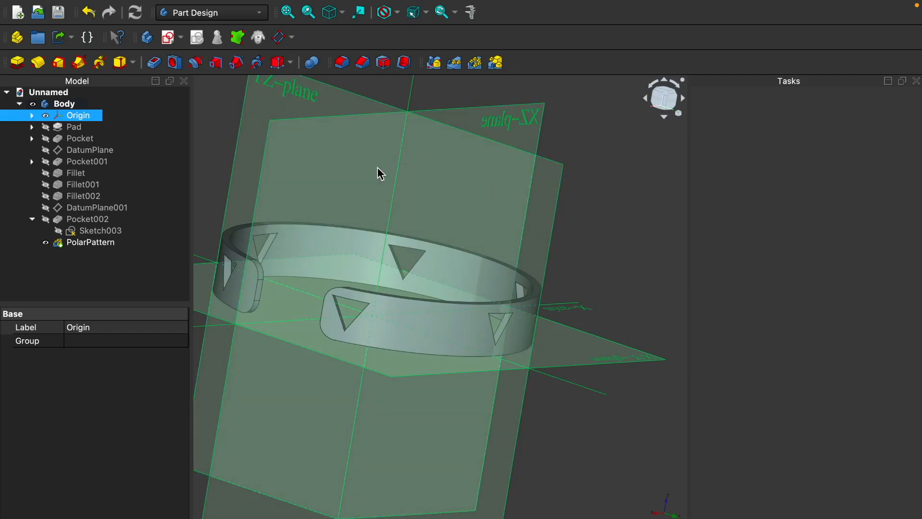
pyautogui.click(89, 209)
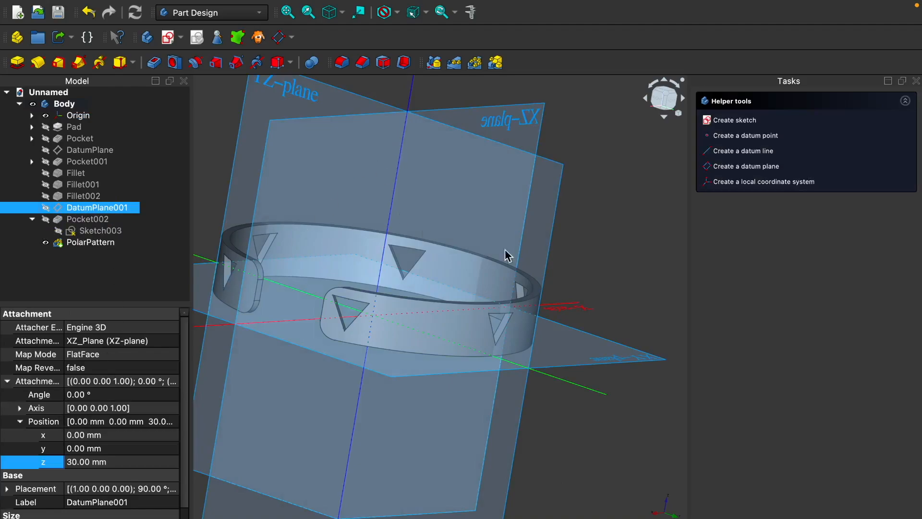
pyautogui.click(46, 117)
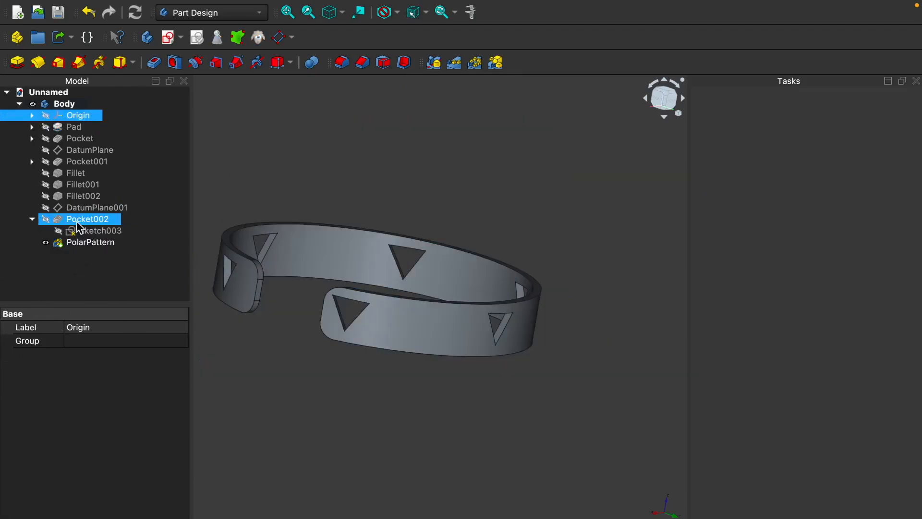
# Briefly show the offset datum plane used for the triangle sketch, inspect the cutouts around the ring, and clear the selection
pyautogui.click(87, 209)
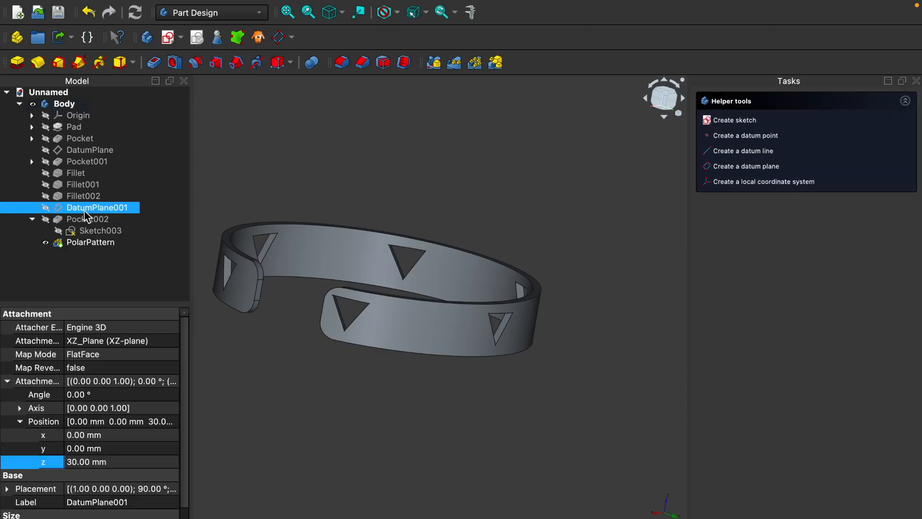
pyautogui.click(46, 208)
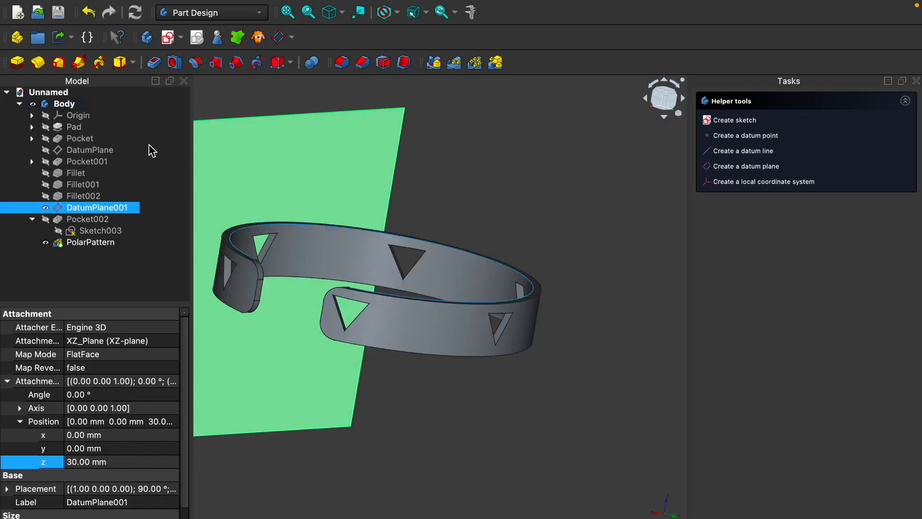
pyautogui.click(47, 207)
pyautogui.moveTo(559, 238); pyautogui.dragTo(474, 274, button='middle')
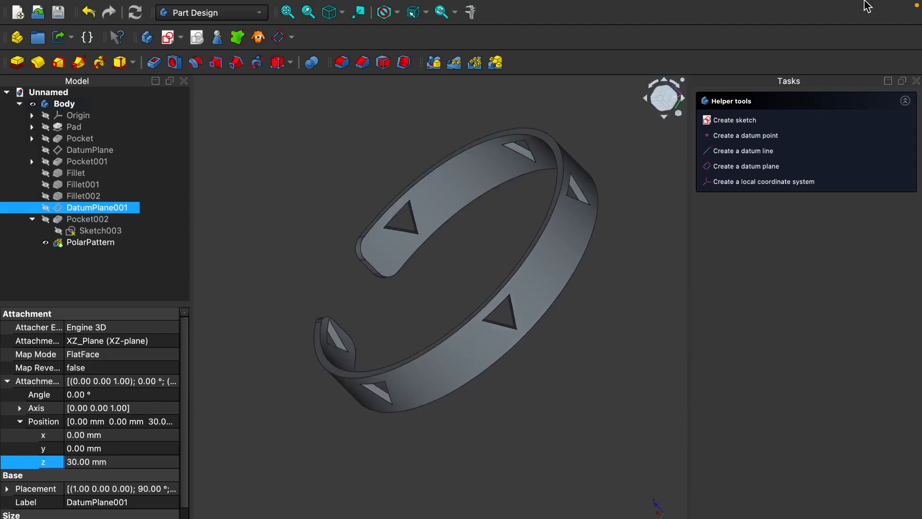
pyautogui.click(458, 113)
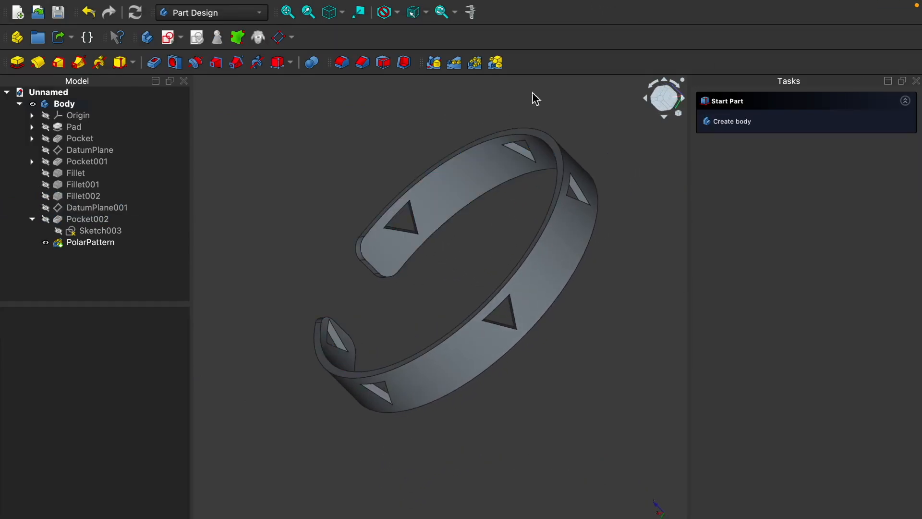